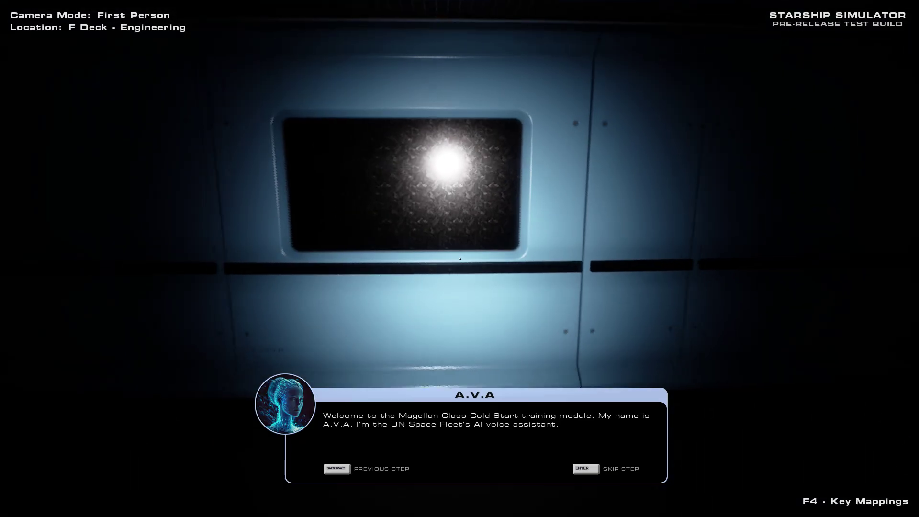
Step: Look along the dark F Deck corridor and toggle the torch off and back on
key("w")
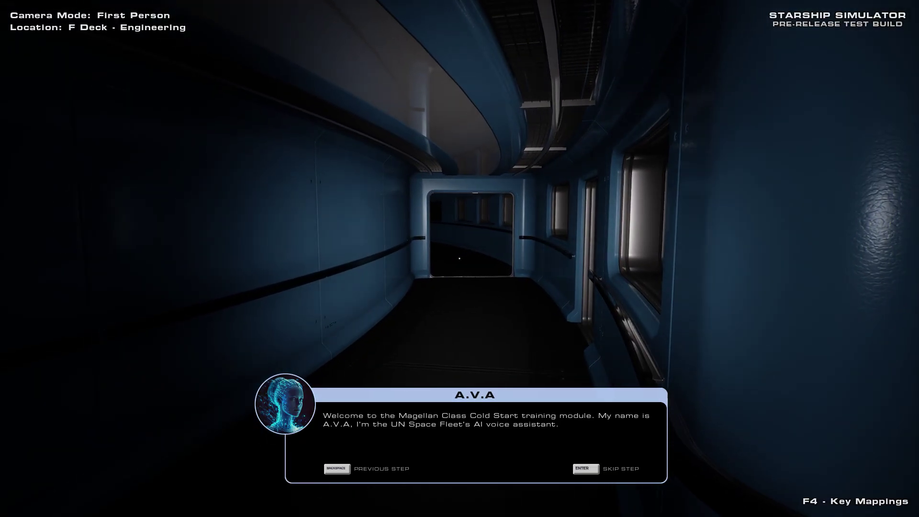
key("w")
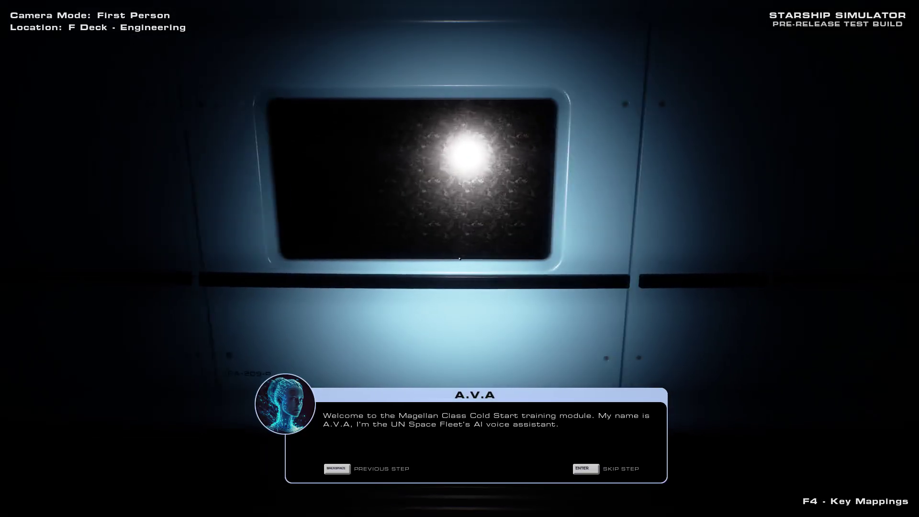
key("w")
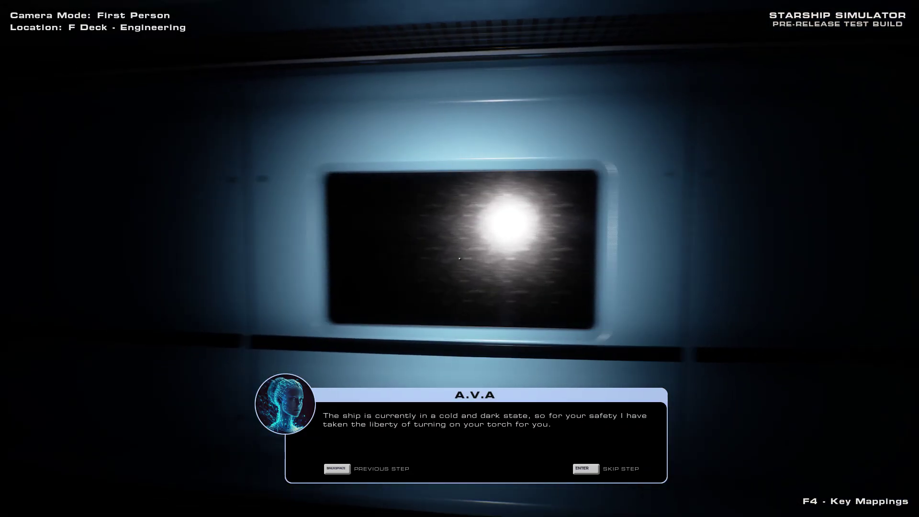
key("f")
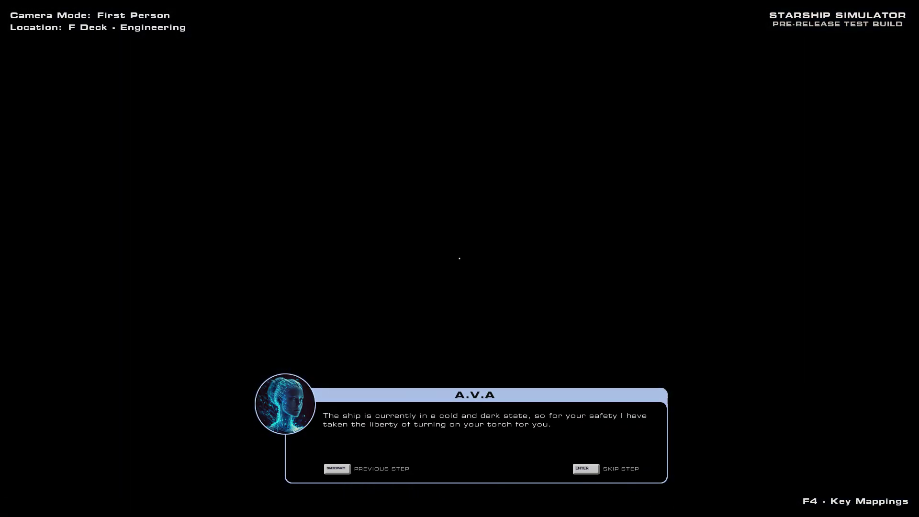
key("f")
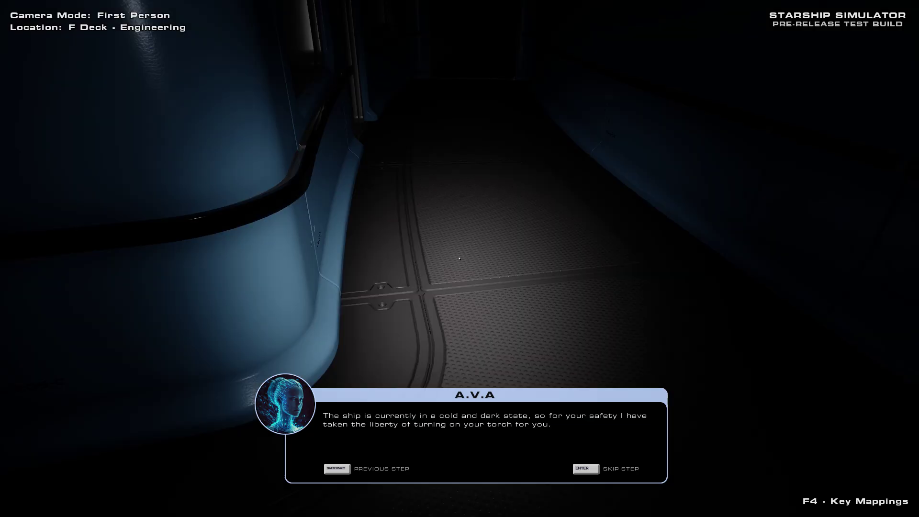
Step: Follow the waypoint trail through the curved corridor and Reactor Room down to G Deck
key("w")
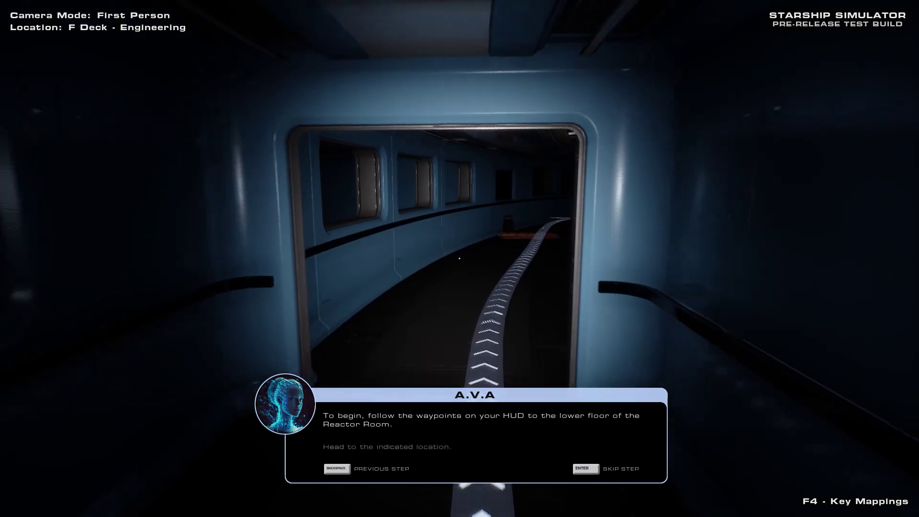
key("w")
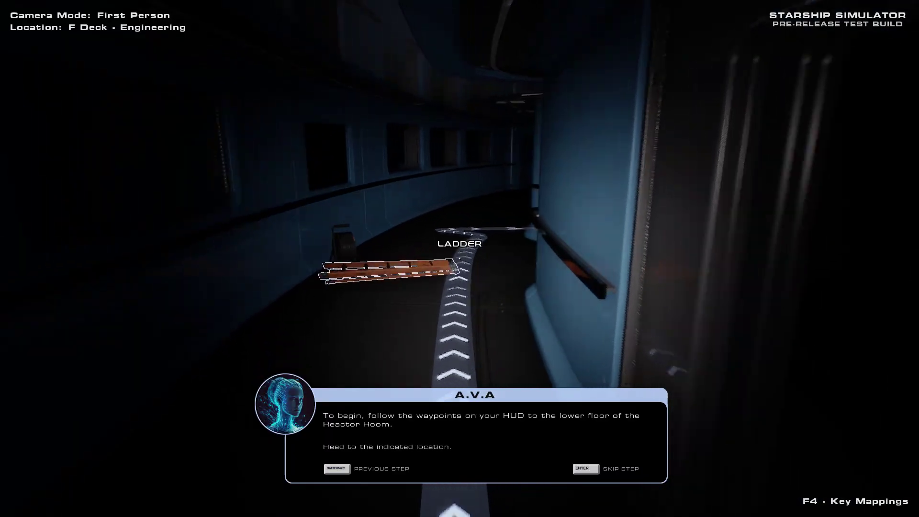
key("w")
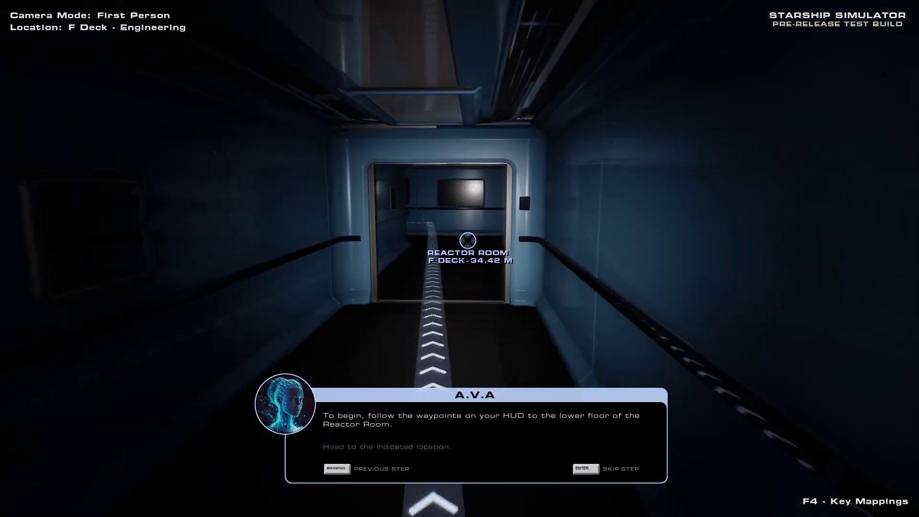
key("w")
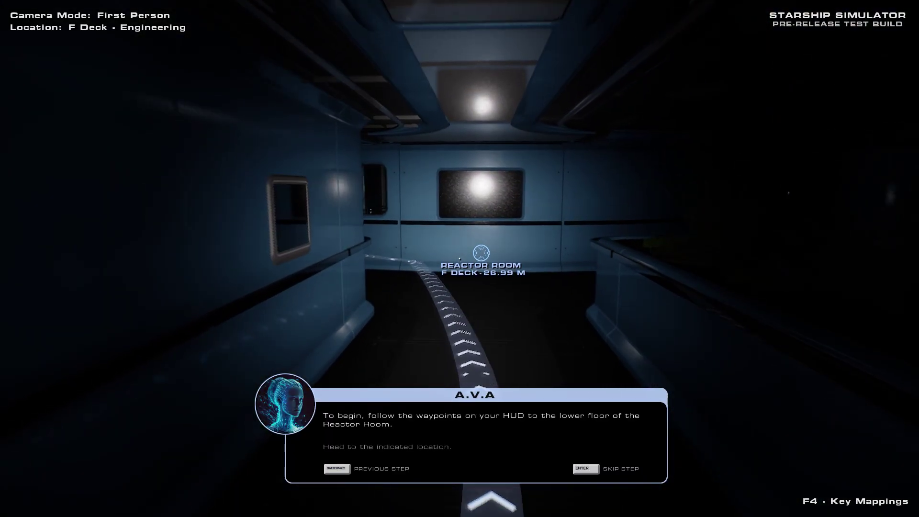
key("w")
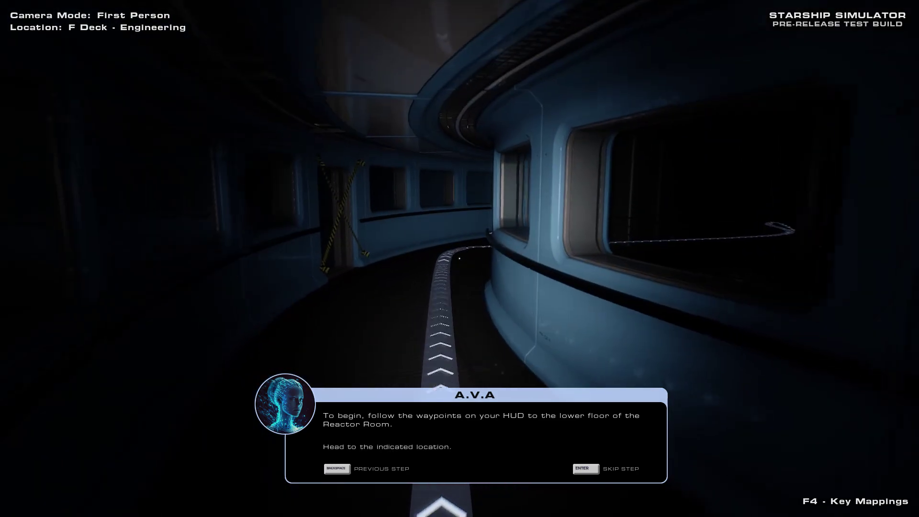
key("w")
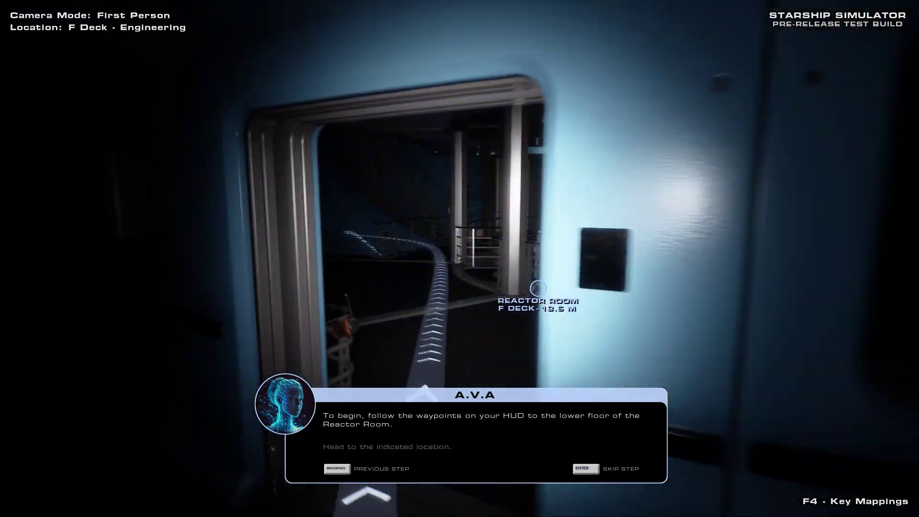
key("w")
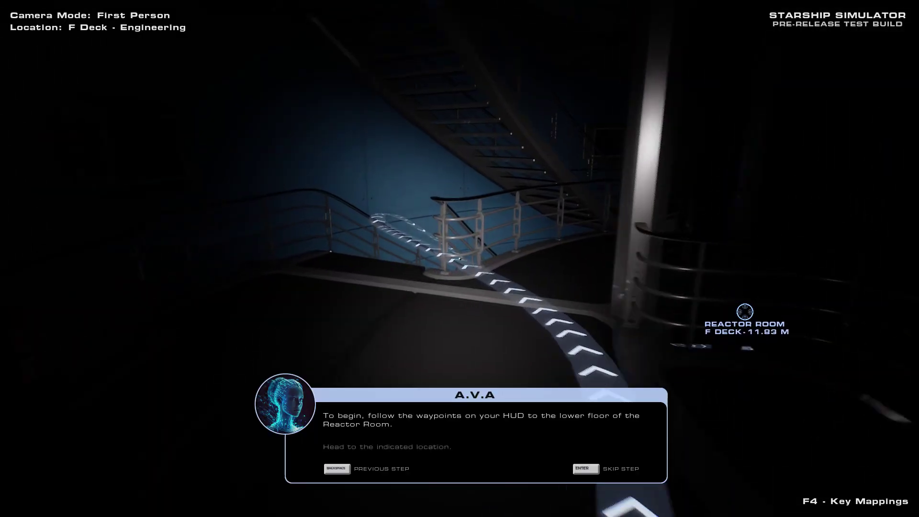
key("w")
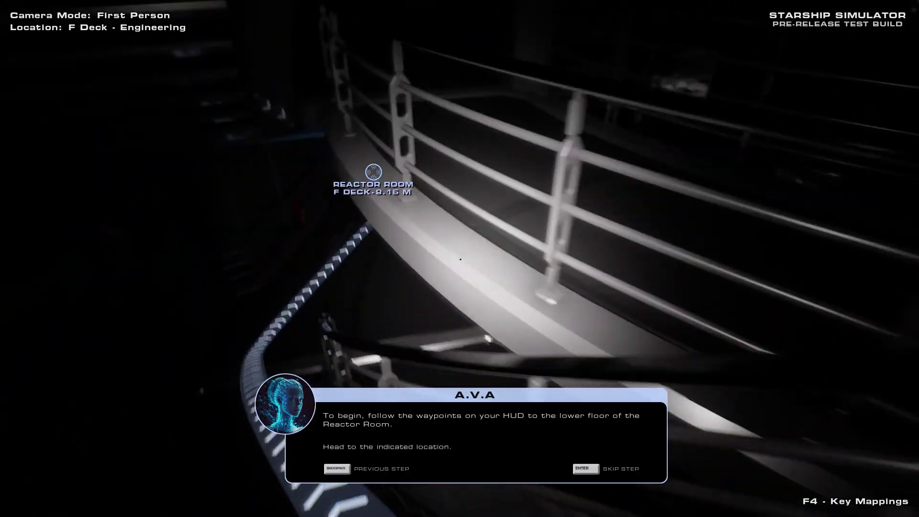
key("w")
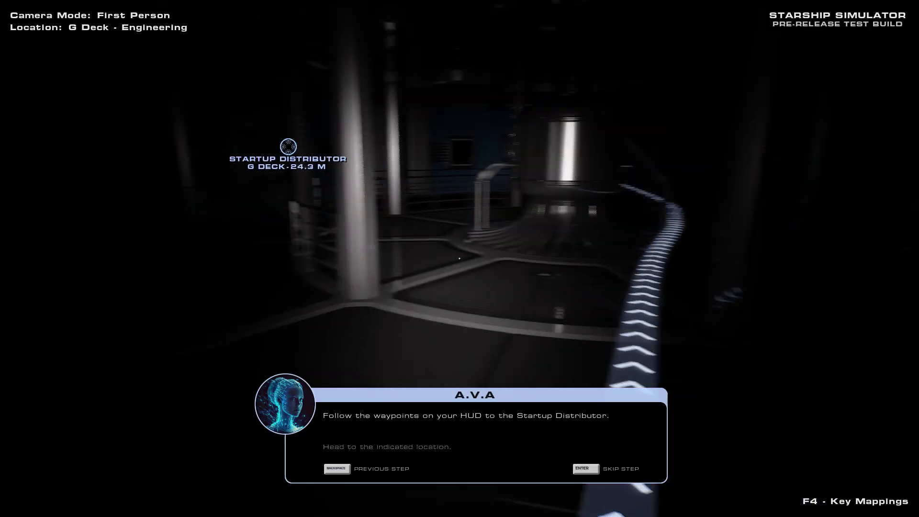
Step: Walk past the reactor and along the G Deck corridor toward the Startup Distributor
key("w")
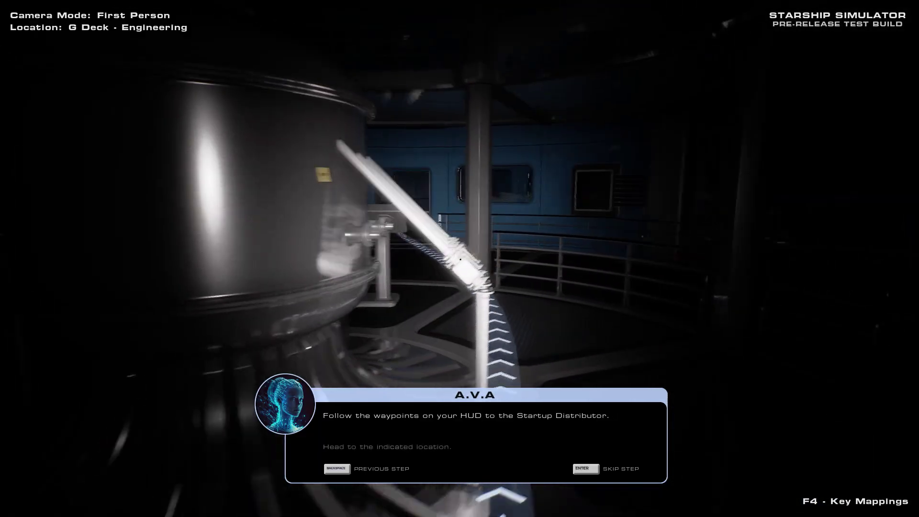
key("w")
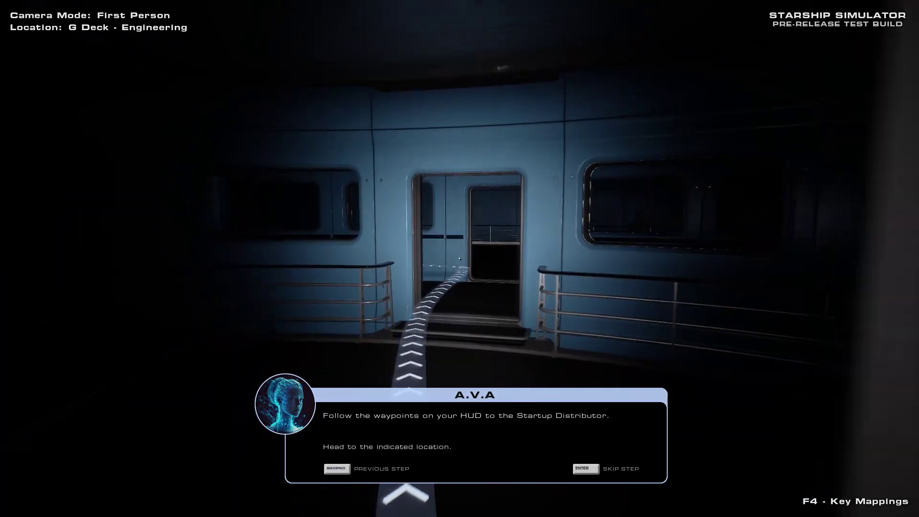
key("w")
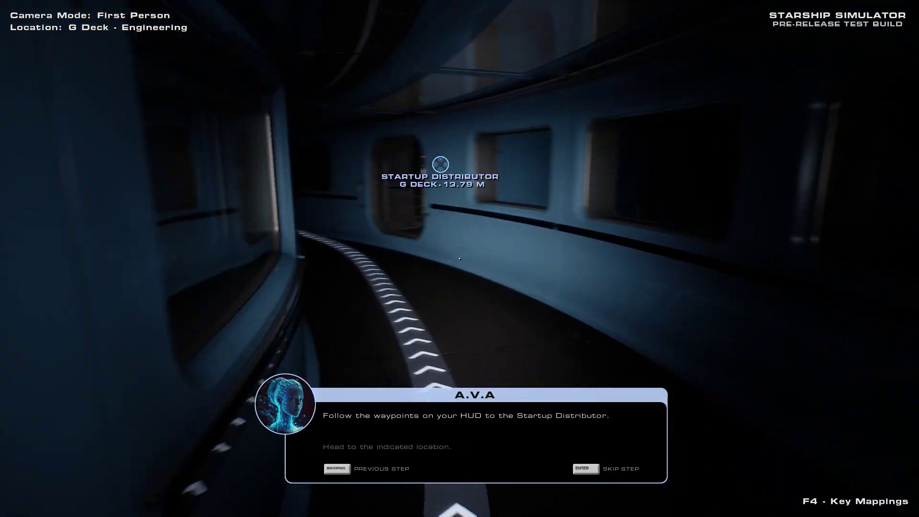
key("w")
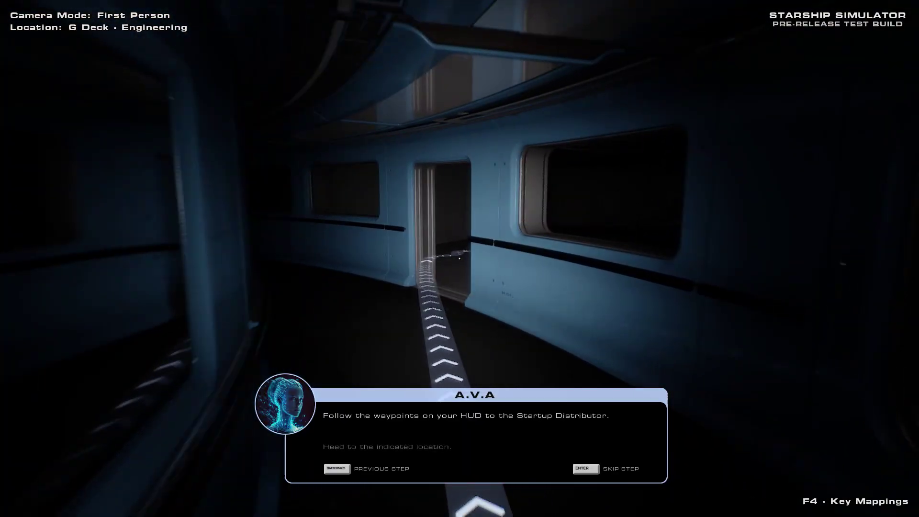
Step: Walk up to the Startup Distributor and connect all G Deck breakers
key("w")
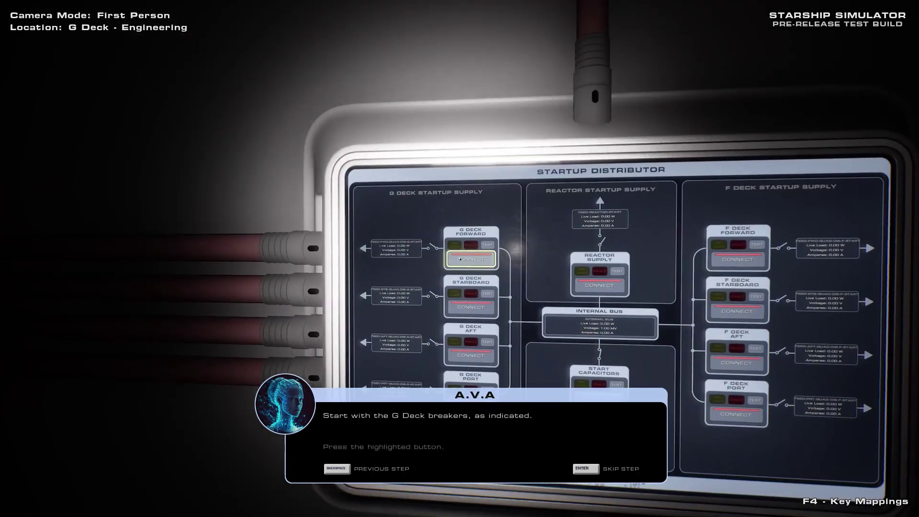
left_click(459, 254)
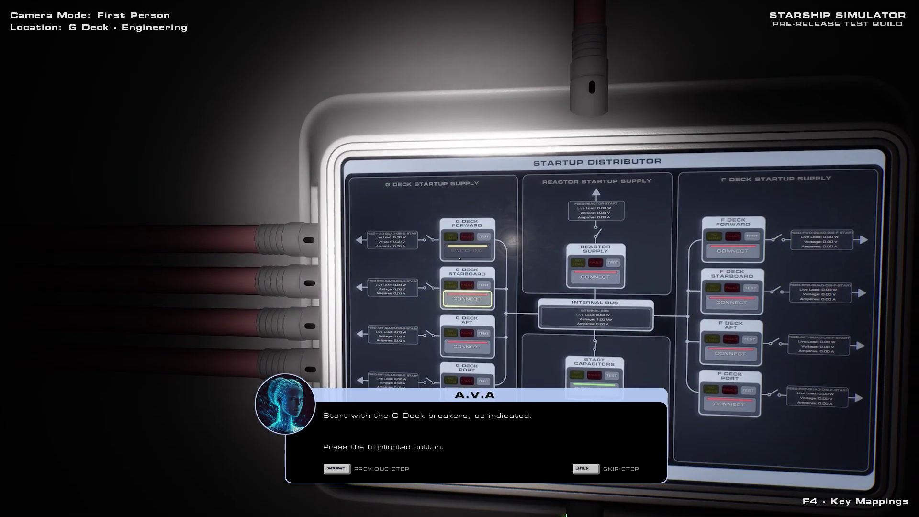
left_click(459, 258)
left_click(460, 258)
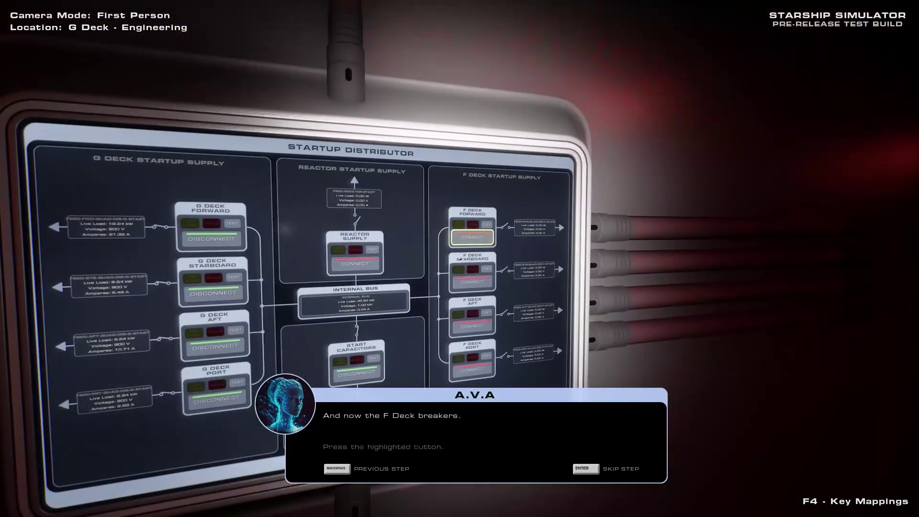
Step: Connect all F Deck breakers and Reactor Supply, switch off the torch, and leave the panel
left_click(459, 258)
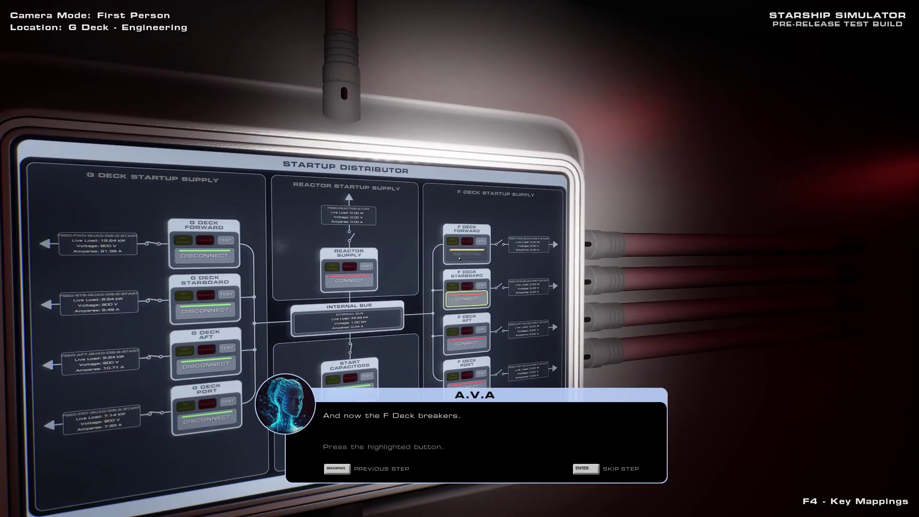
left_click(460, 257)
left_click(460, 258)
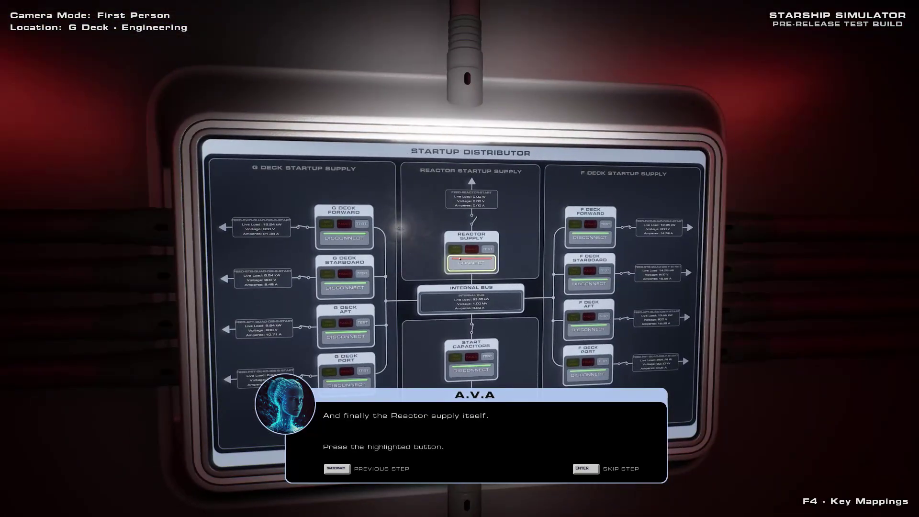
left_click(460, 259)
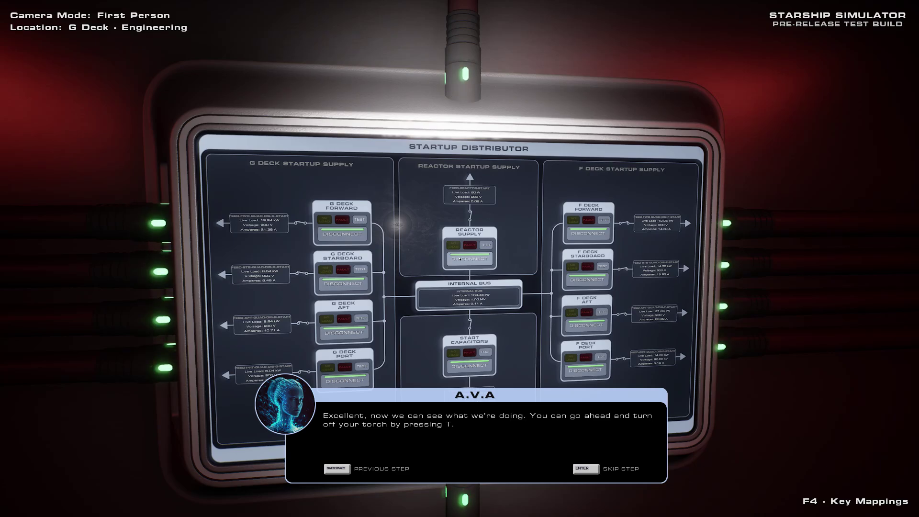
key("t")
right_click(460, 258)
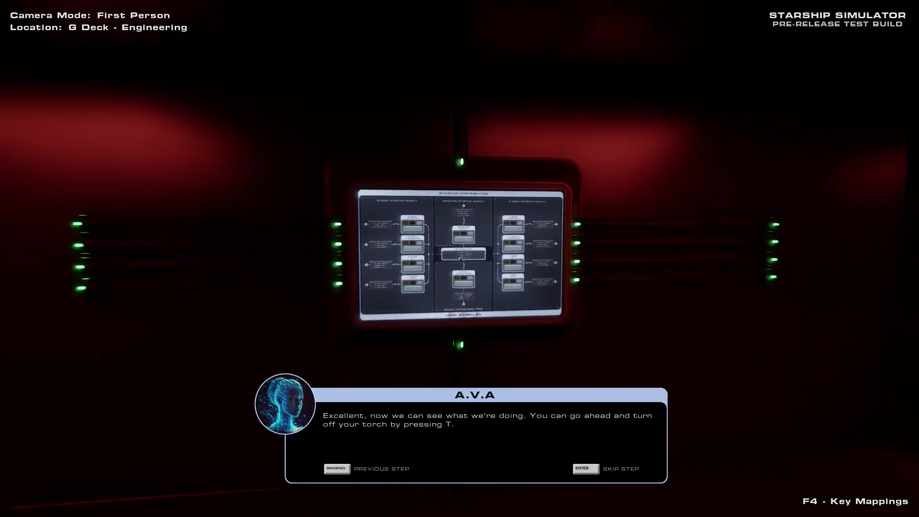
Step: Follow the curving G Deck corridor back, open the Reactor Room door and walk inside
key("t")
key("t")
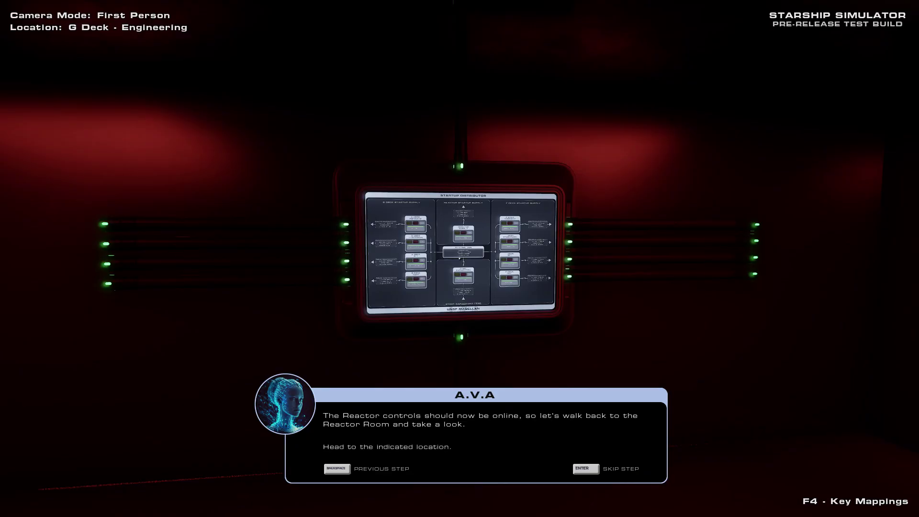
key("w")
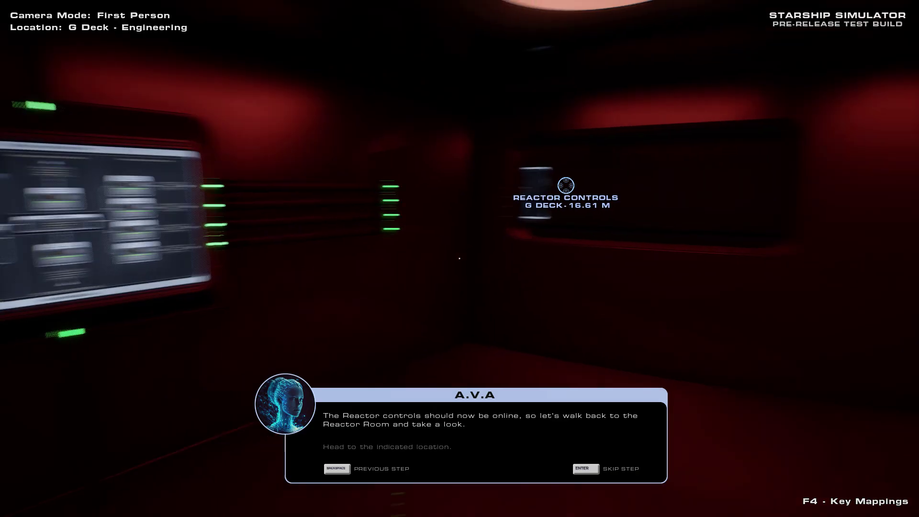
key("w")
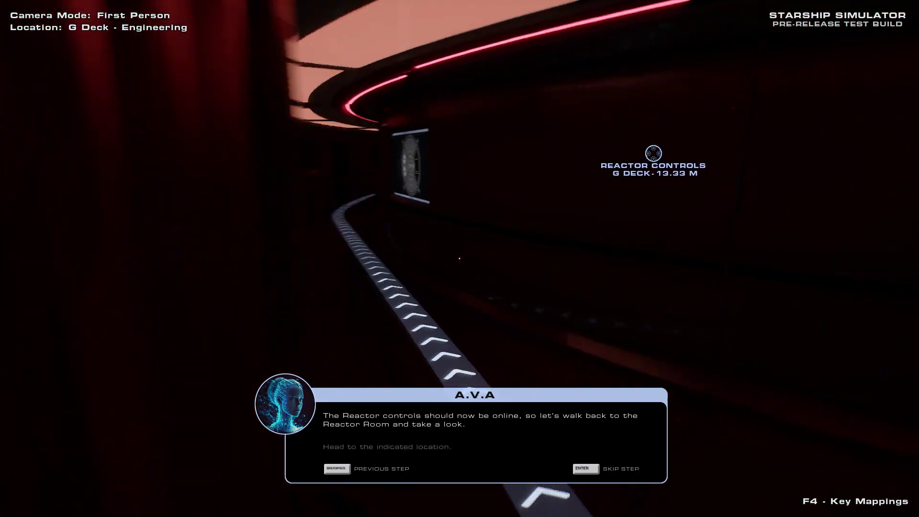
key("w")
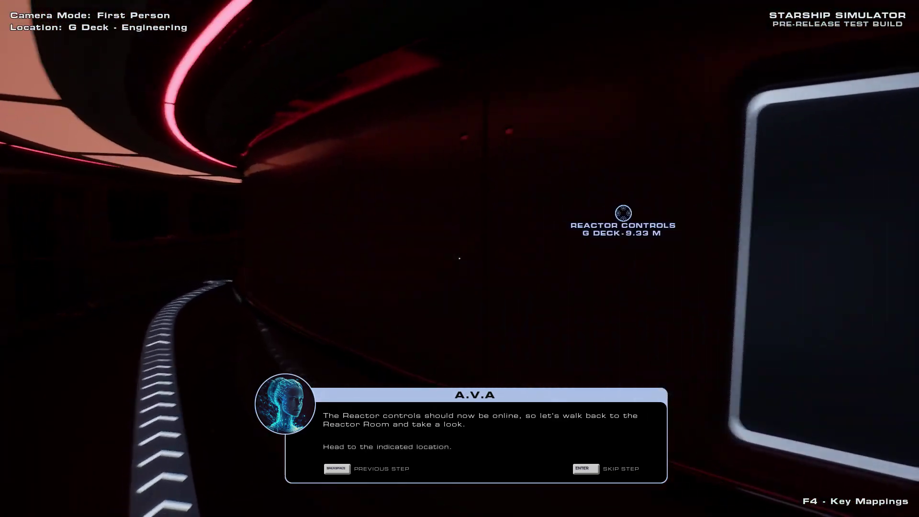
key("w")
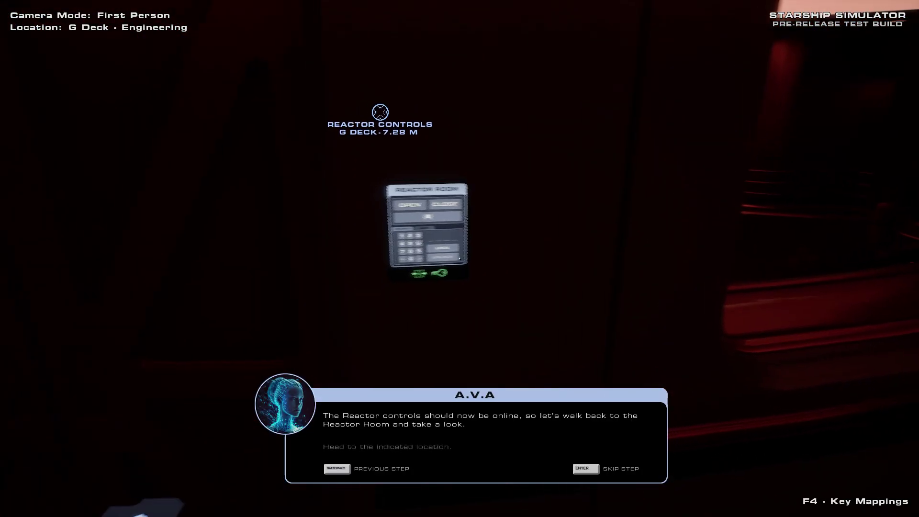
left_click(460, 267)
key("w")
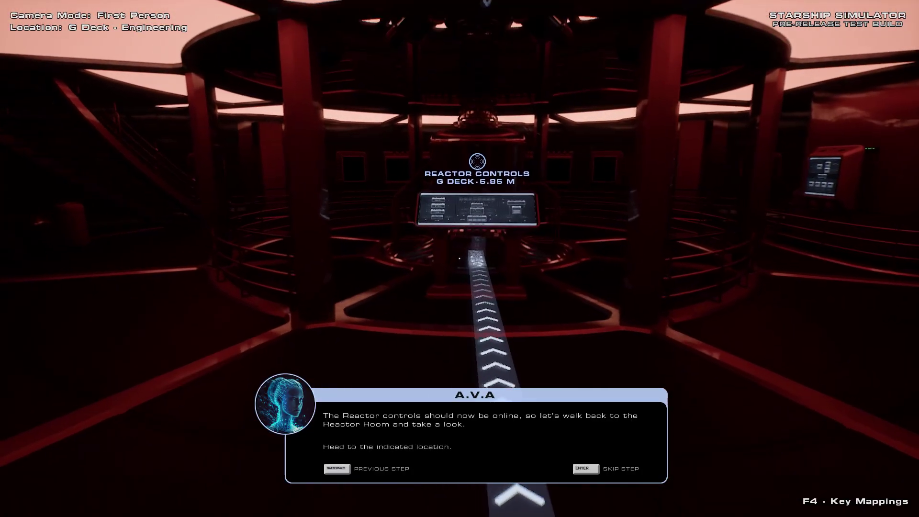
Step: Approach the Reactor Controls console and go through A.V.A.'s explanation of its readouts
key("w")
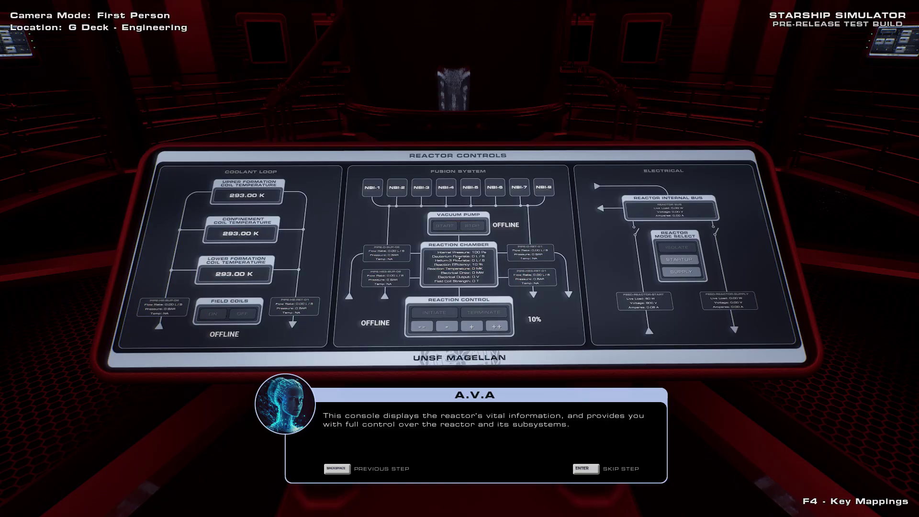
key("a")
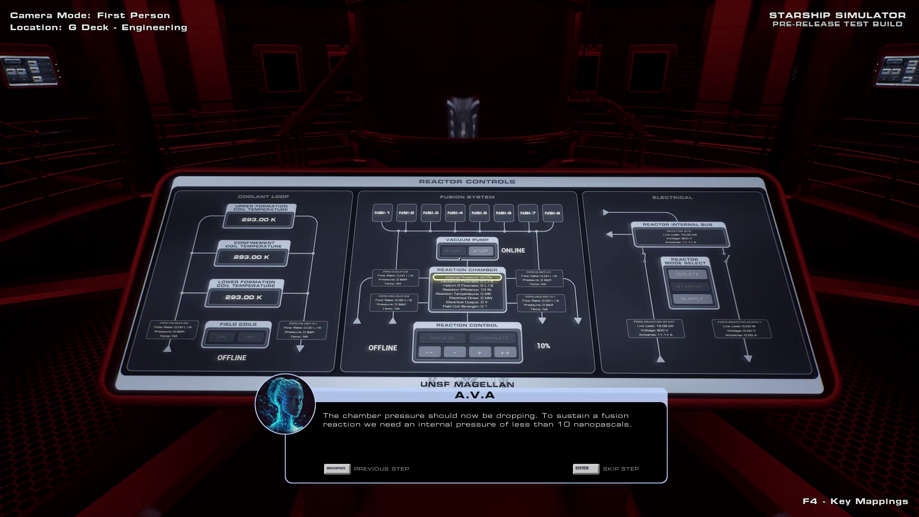
Step: Inspect the Reaction Chamber pressure readings, then step back to view the whole console
key("w")
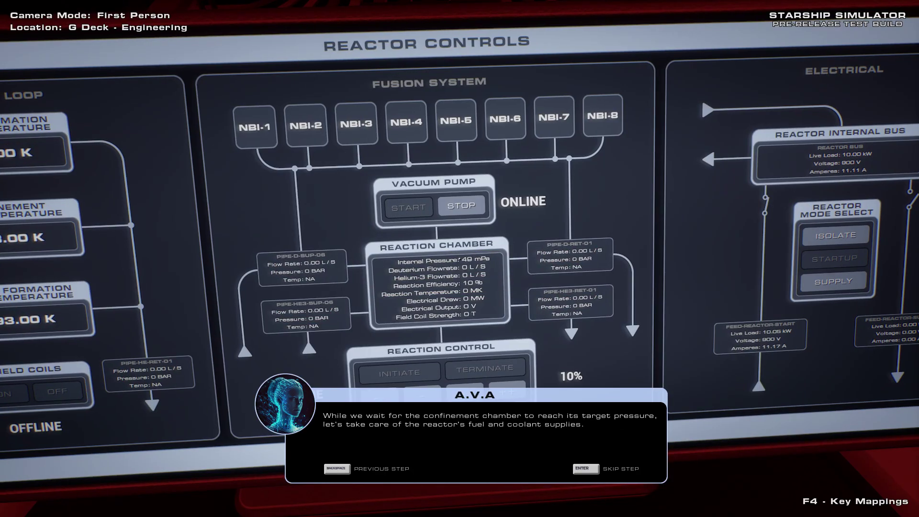
key("Escape")
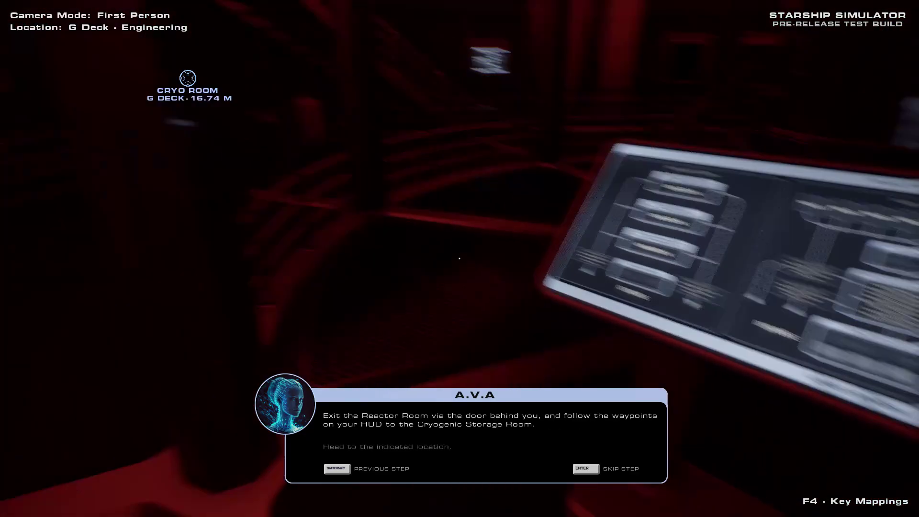
Step: Leave the Reactor Room and follow the corridor into Cryogenic Storage
key("w")
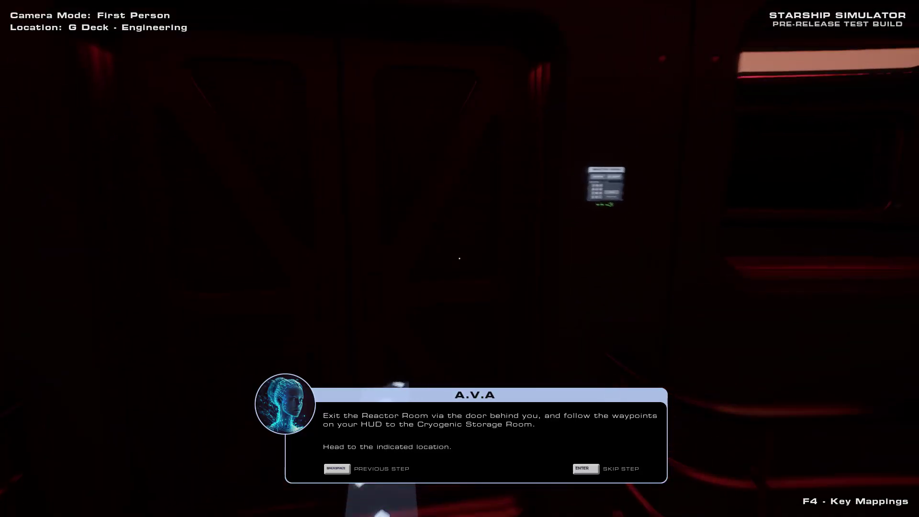
key("w")
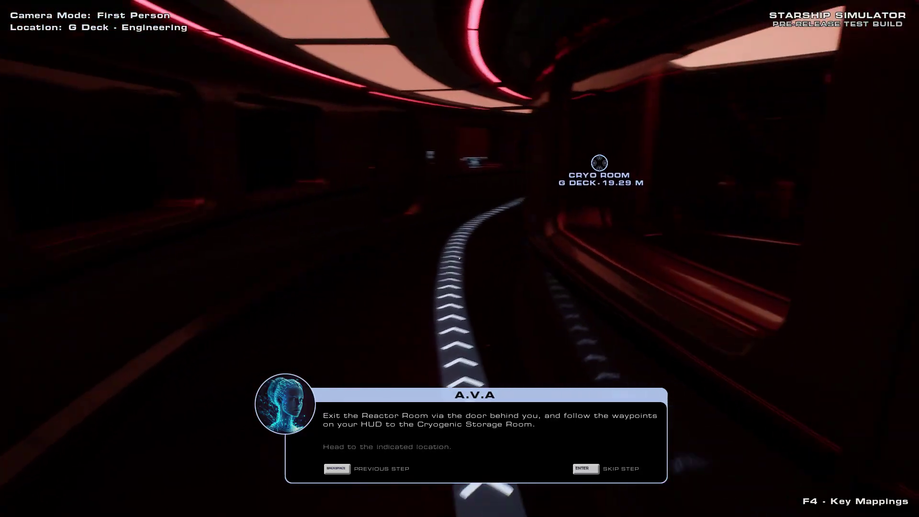
key("w")
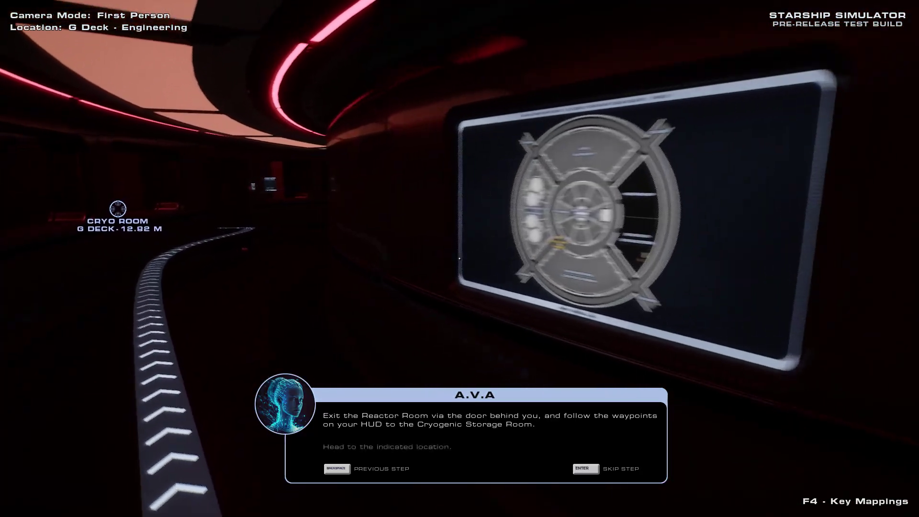
key("w")
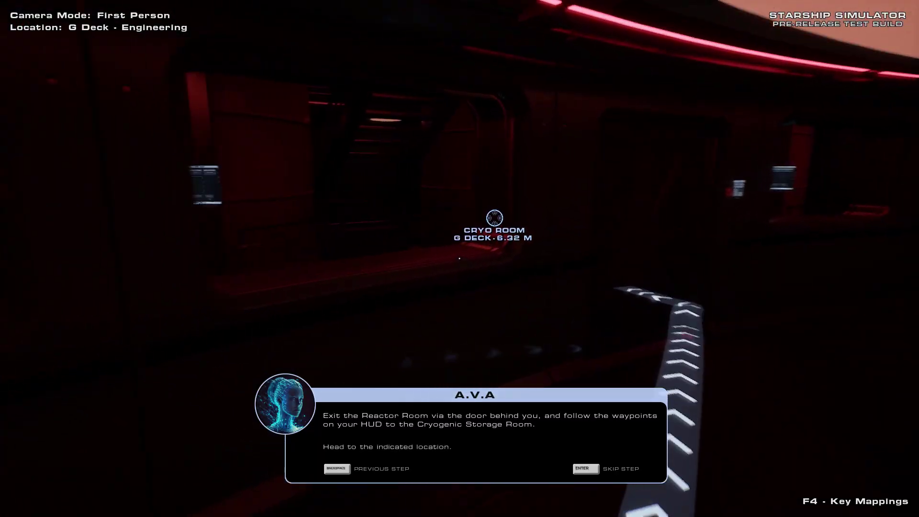
key("w")
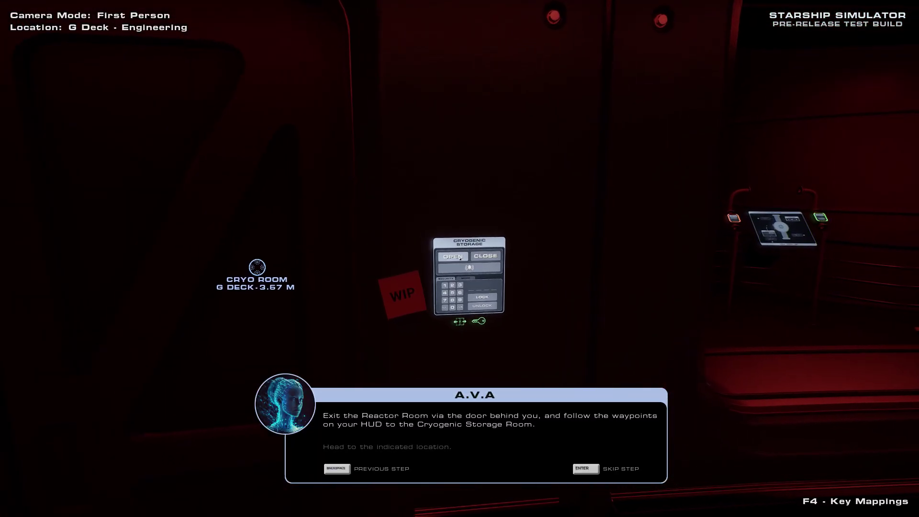
key("w")
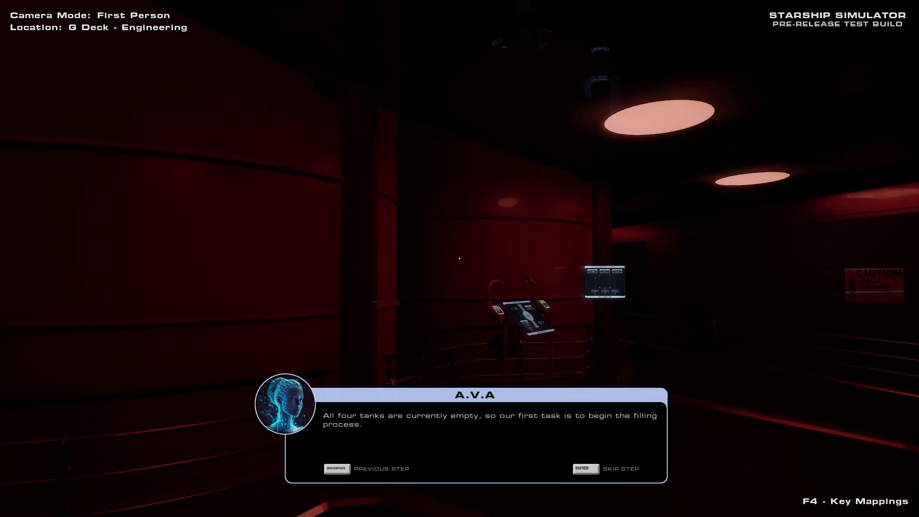
Step: Walk between and around the storage tanks to the Helium Cryo Cooler
key("w")
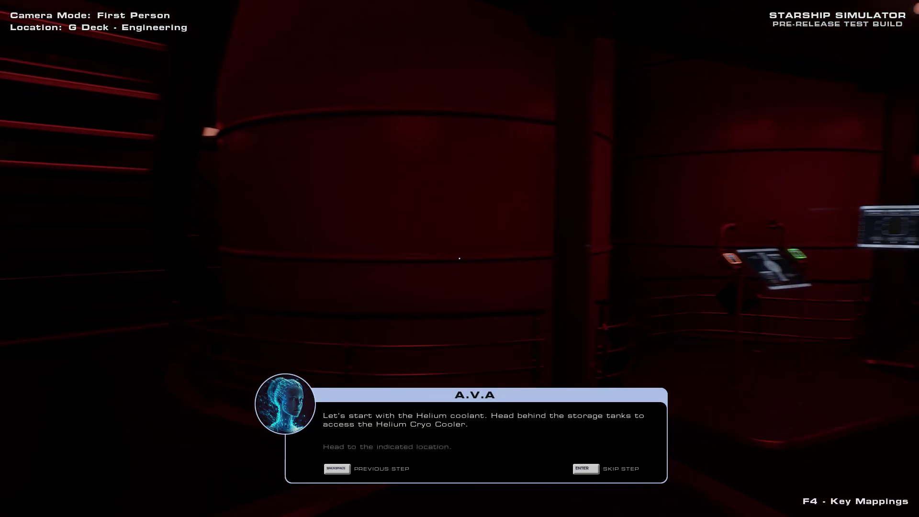
key("w")
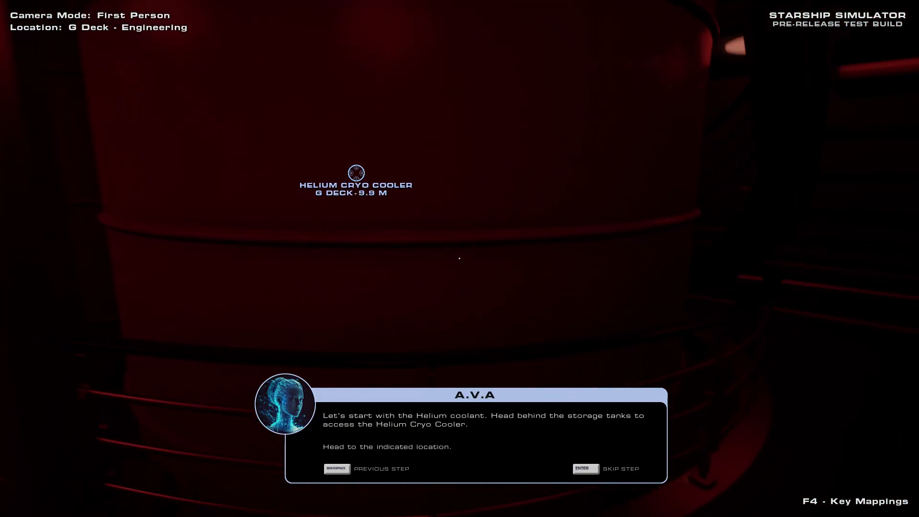
key("w")
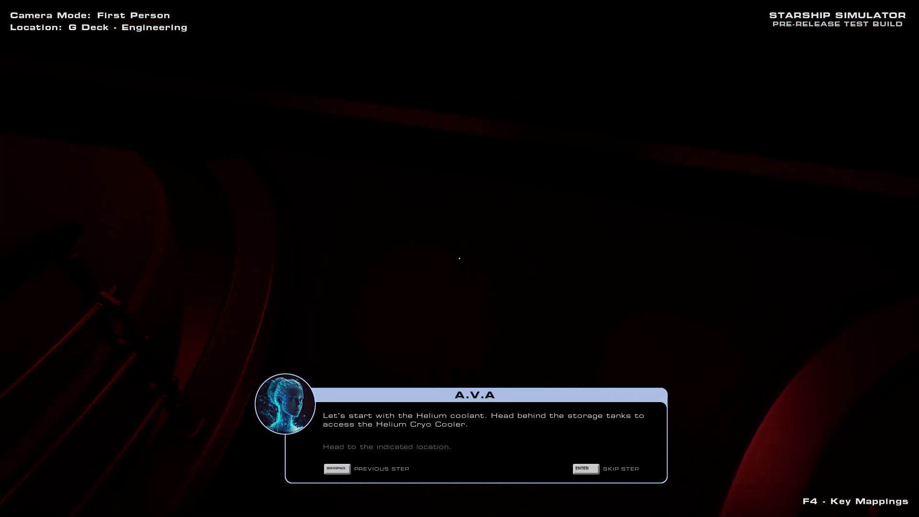
key("w")
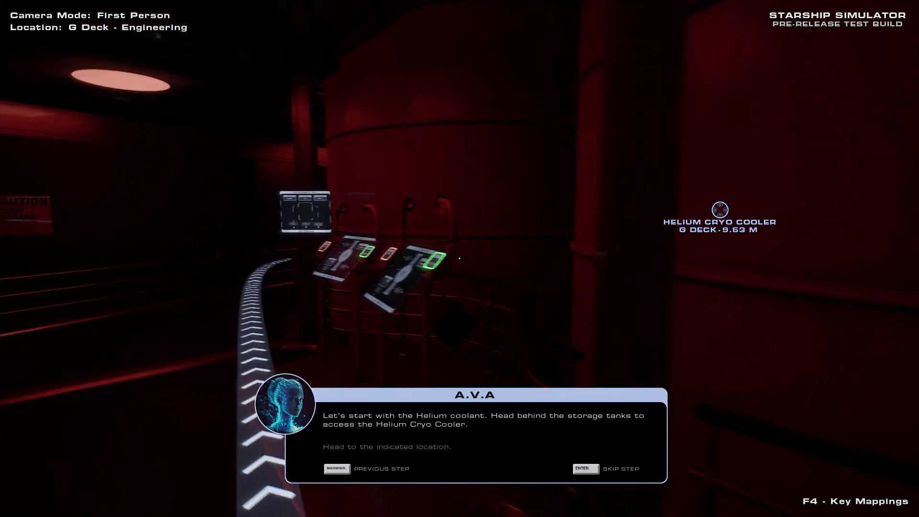
key("w")
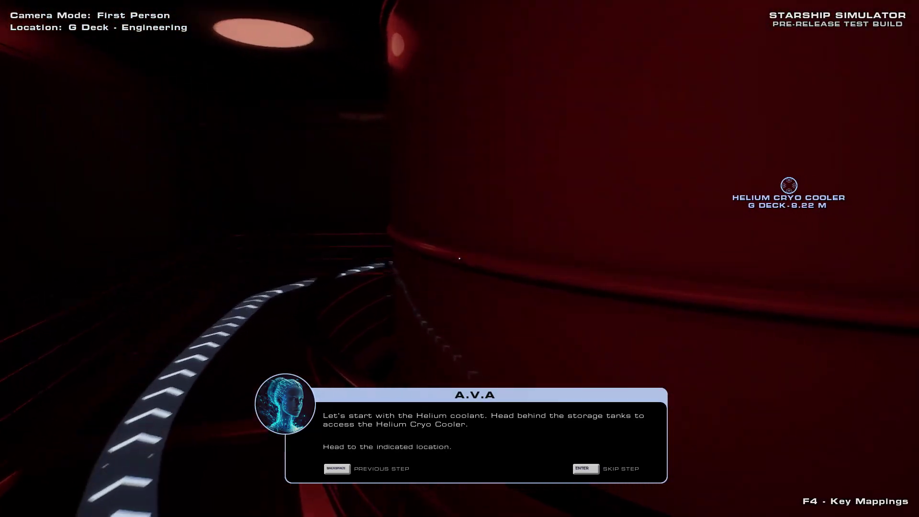
key("w")
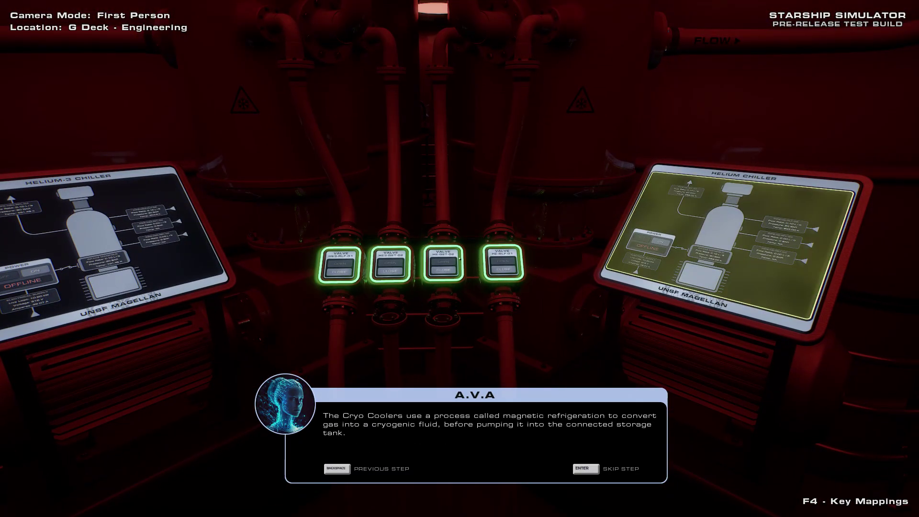
Step: Power on the Helium Chiller and open refill valve HE-RFL-02 on the back wall
left_click(732, 237)
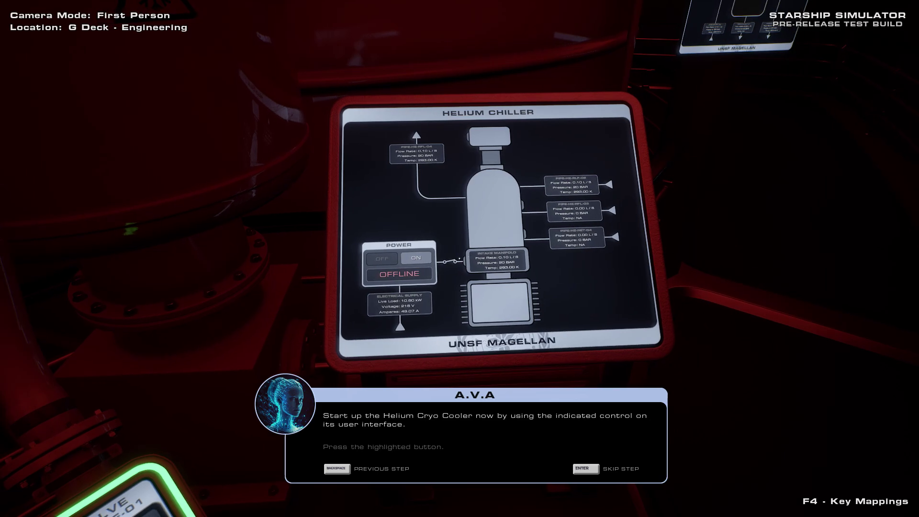
right_click(459, 258)
left_click(460, 259)
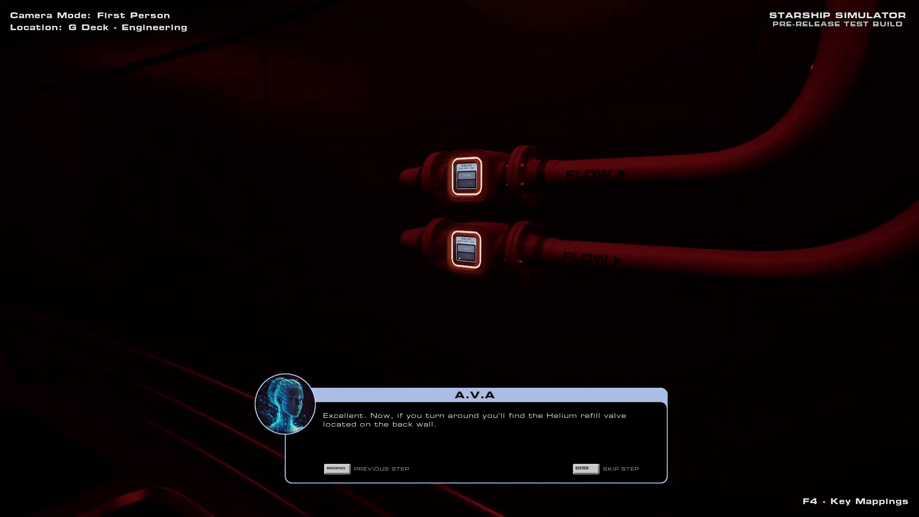
left_click(460, 259)
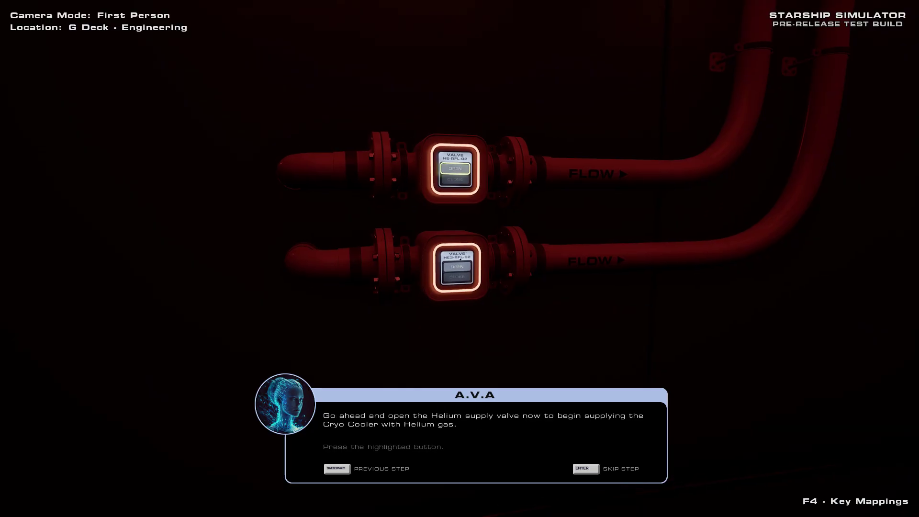
left_click(464, 353)
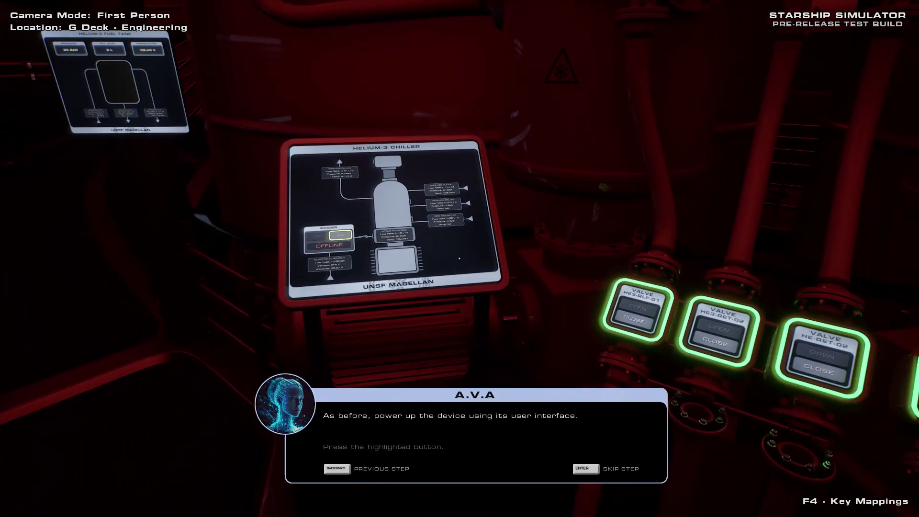
Step: Switch on the Helium-3 Chiller's power and open the Helium-3 refill valve
left_click(459, 258)
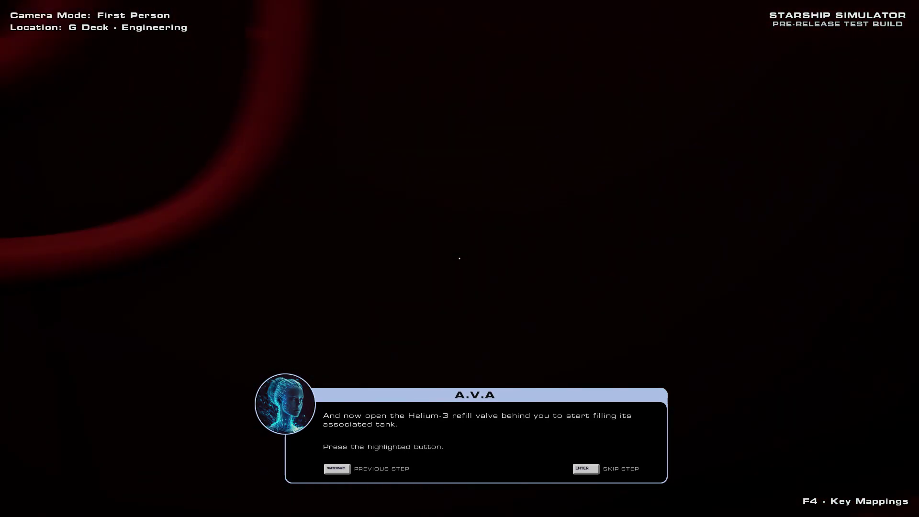
left_click(460, 258)
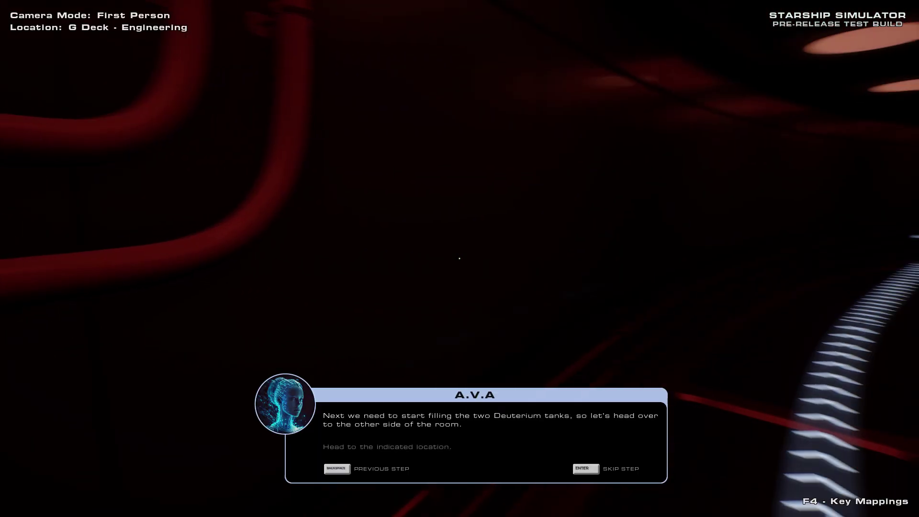
Step: Walk to the Deuterium cryo cooler and open both Deuterium refill valves, including D-RFL-B02
key("w")
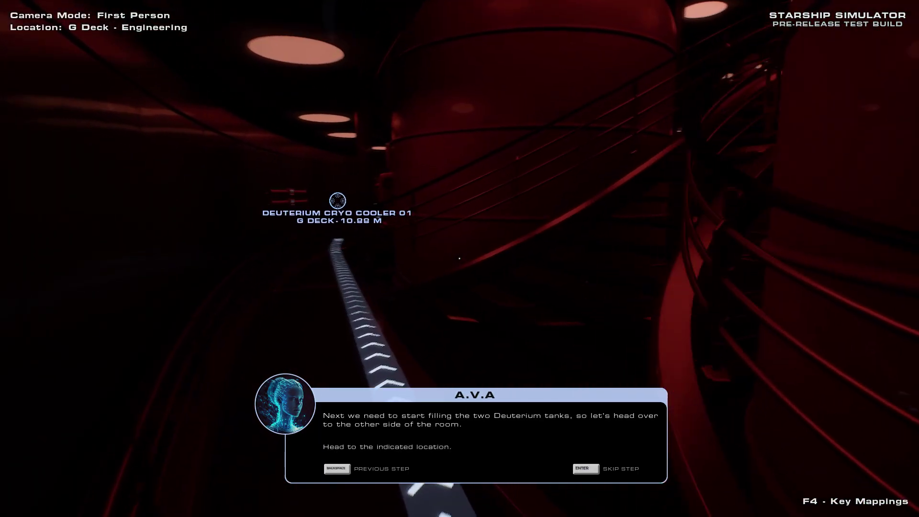
key("w")
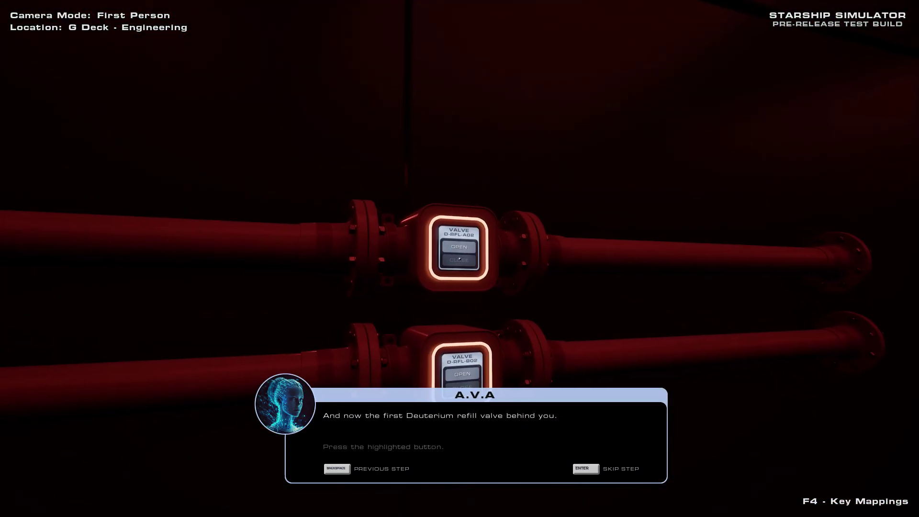
left_click(460, 258)
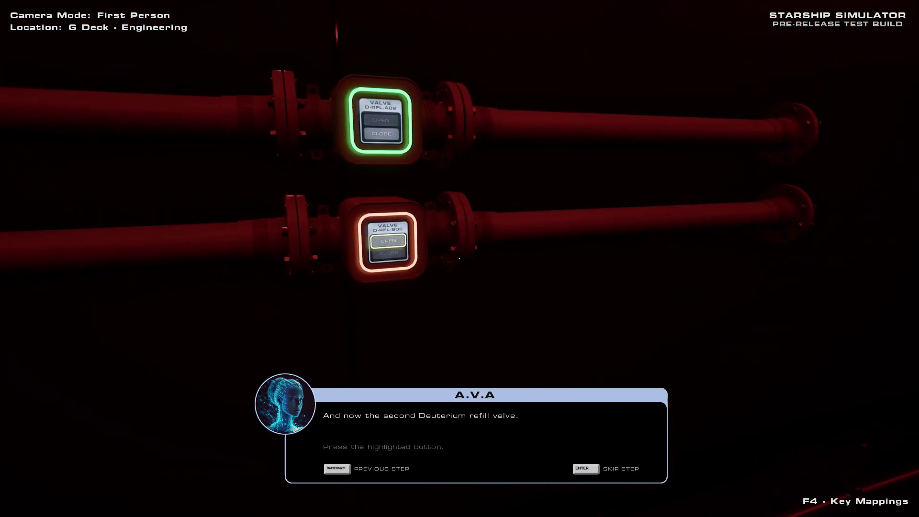
left_click(460, 259)
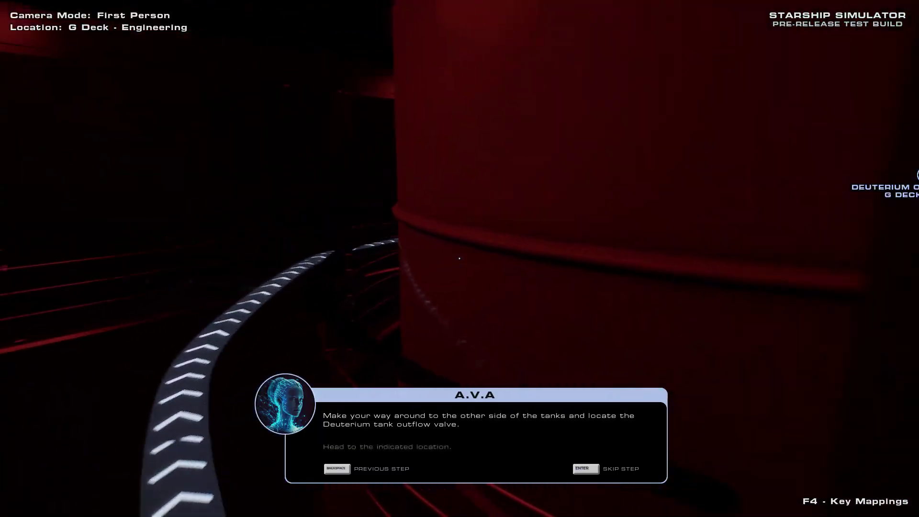
Step: Walk around the tanks to the Deuterium outflow valve, then back up to face its pump panel
key("w")
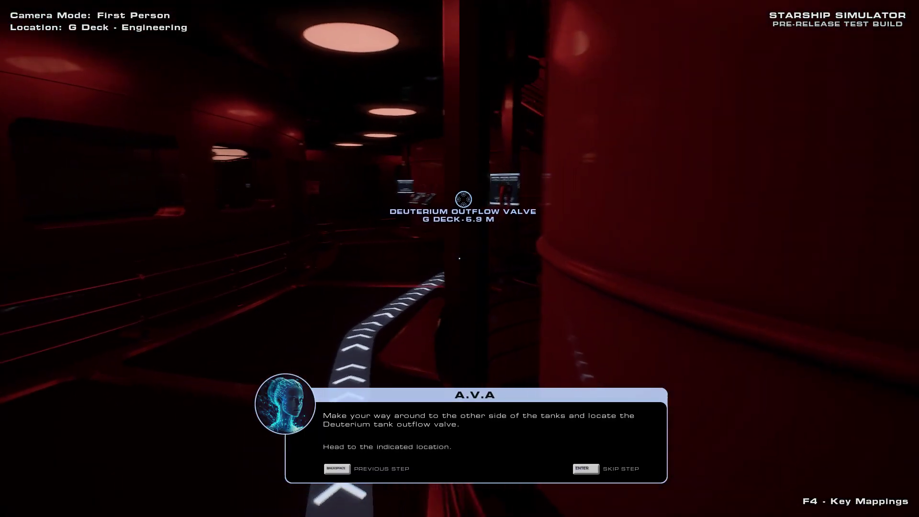
key("w")
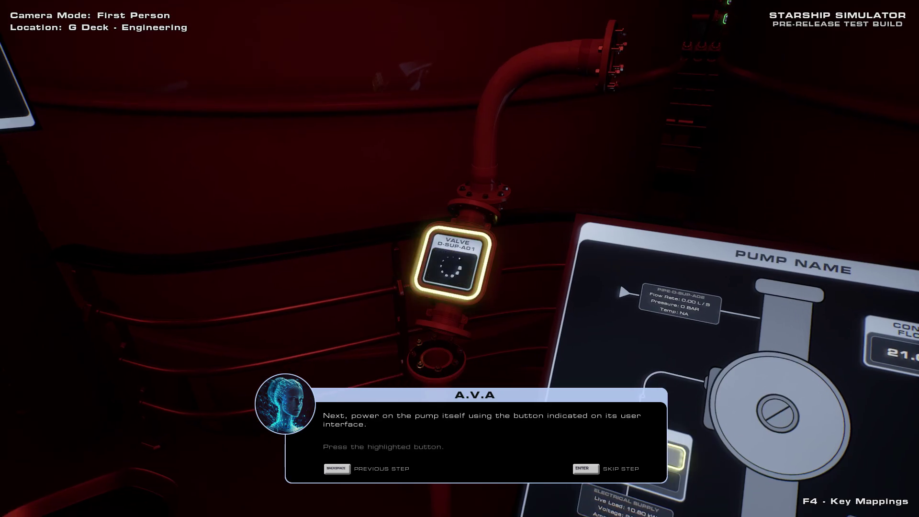
key("s")
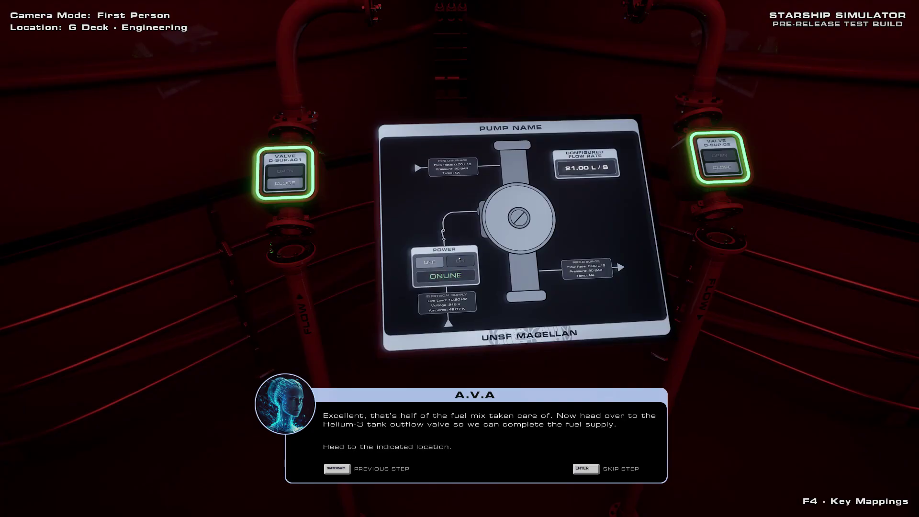
Step: Walk down the corridor to the Helium-3 valves and open the Helium-3 outflow valve
key("w")
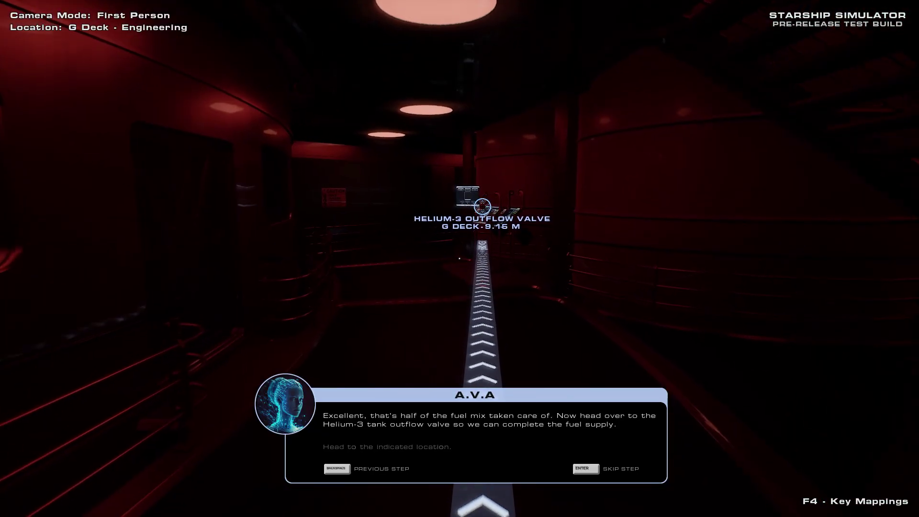
key("w")
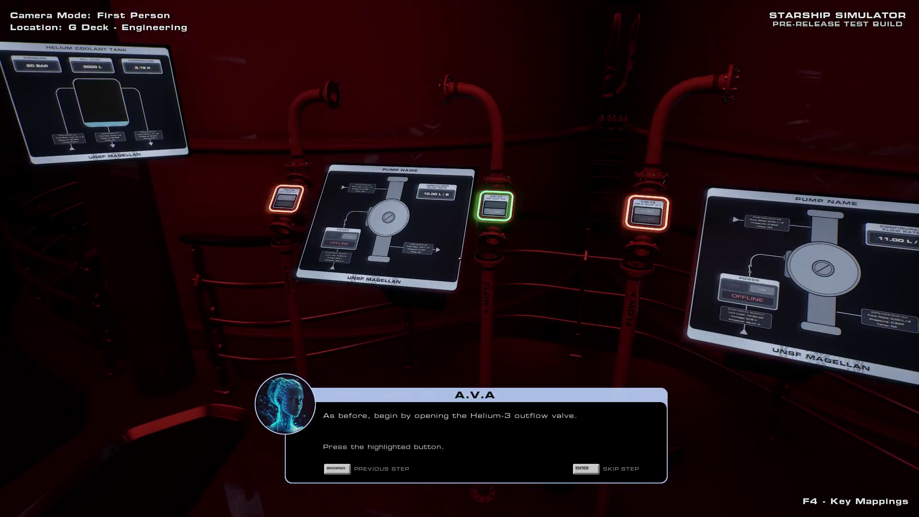
left_click(644, 213)
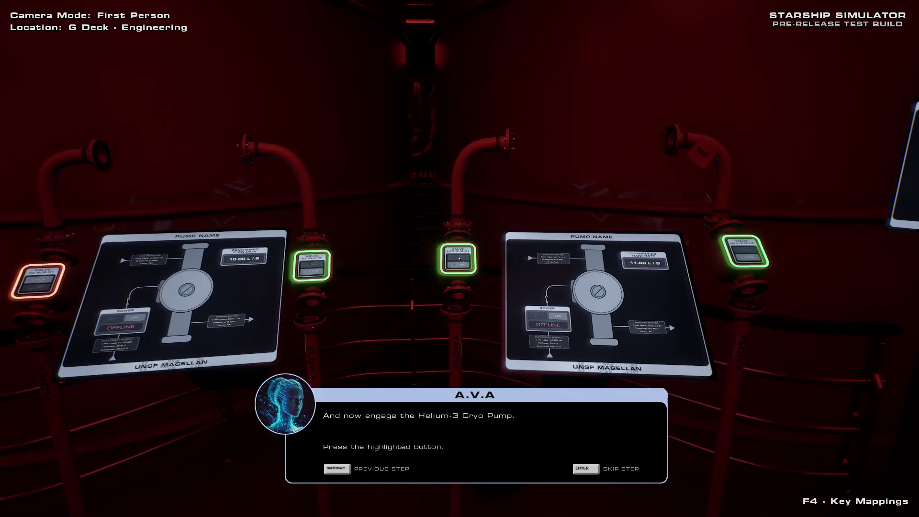
Step: Move past the Helium-3 cryo pump panel to the helium outflow valve and Helium Coolant Tank readout
key("w")
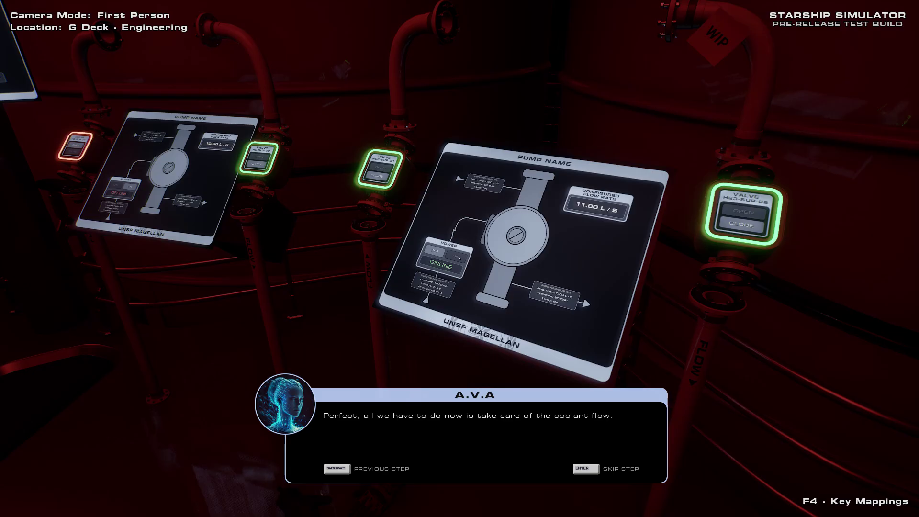
key("w")
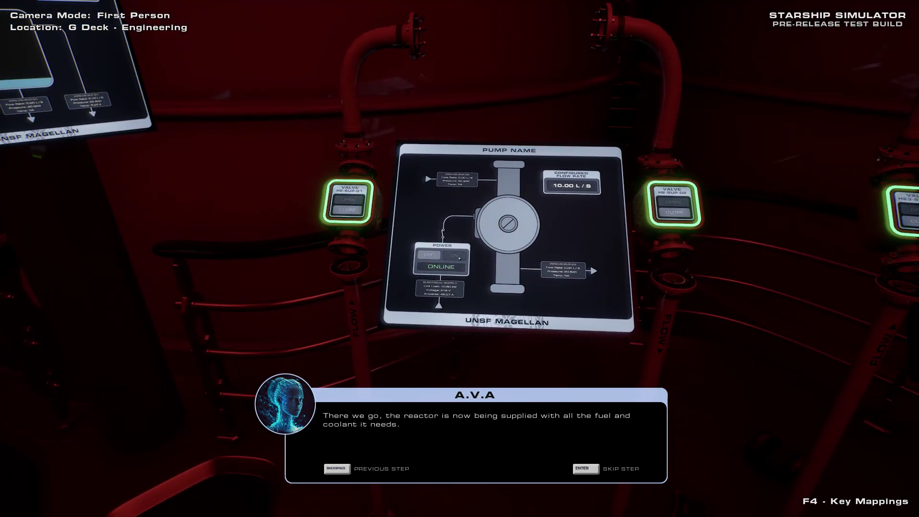
key("w")
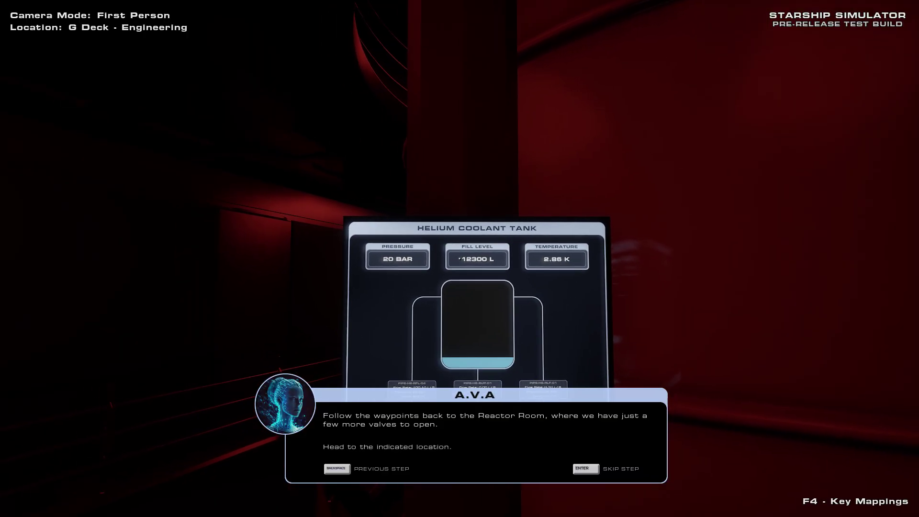
Step: Walk the corridor back into the reactor room, reaching the fuel valves on both reactor sides
key("s")
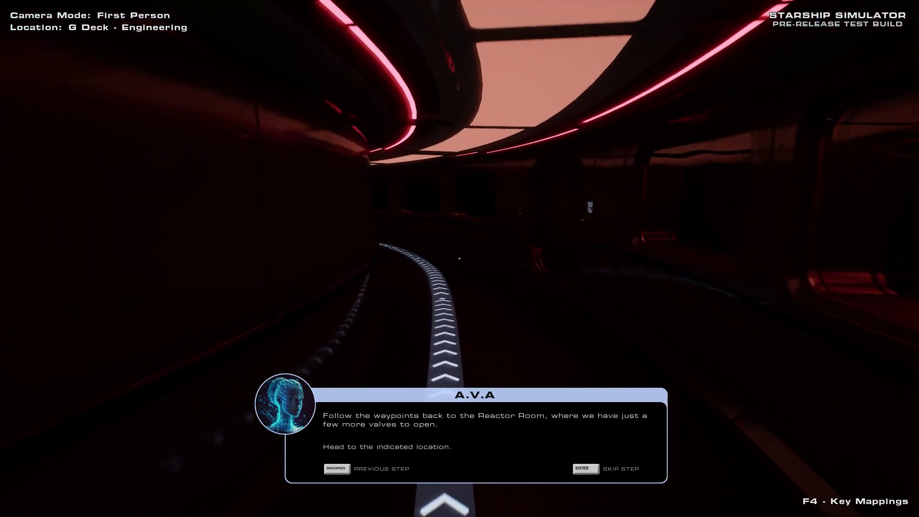
key("w")
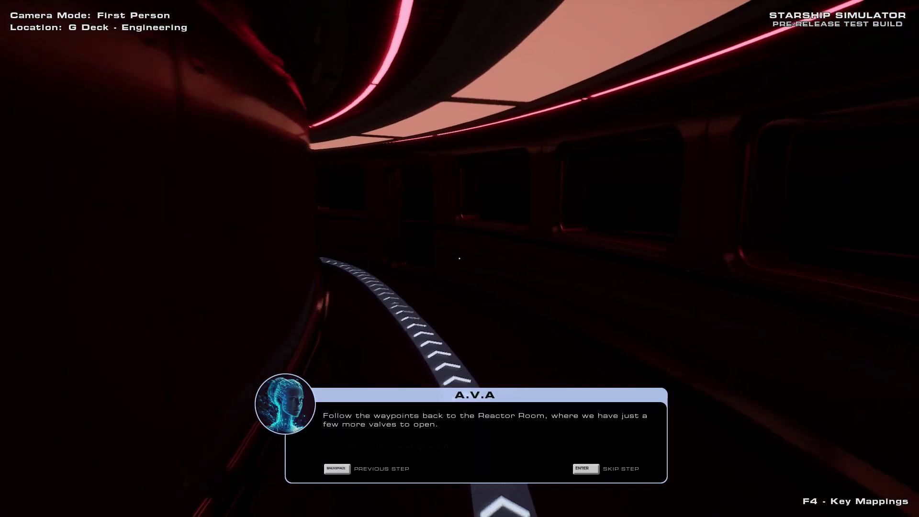
key("w")
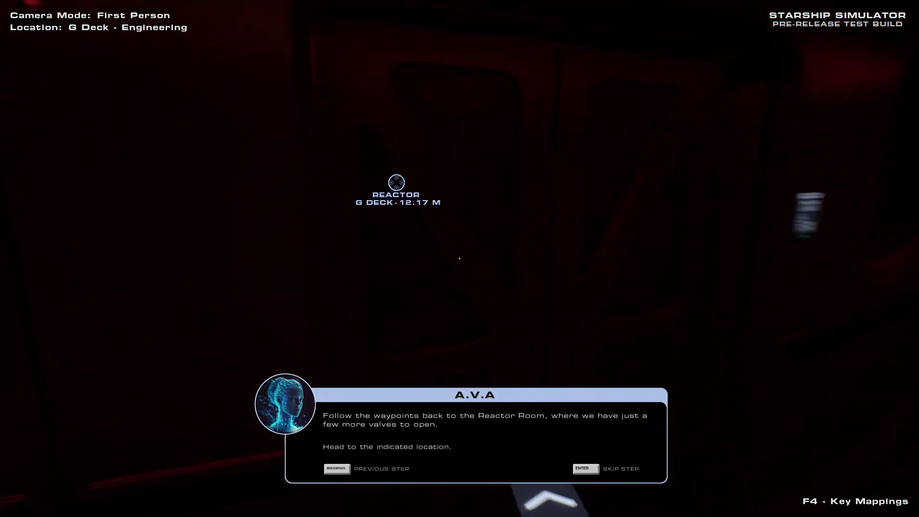
key("w")
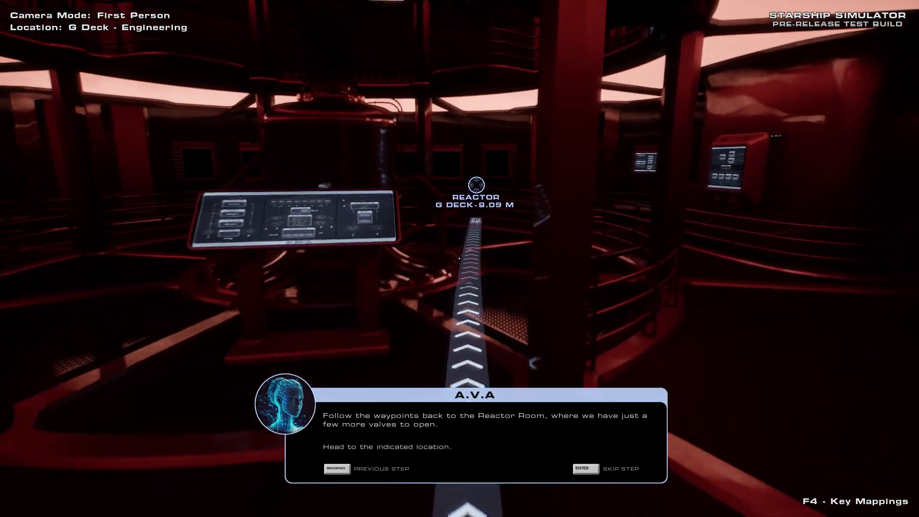
key("w")
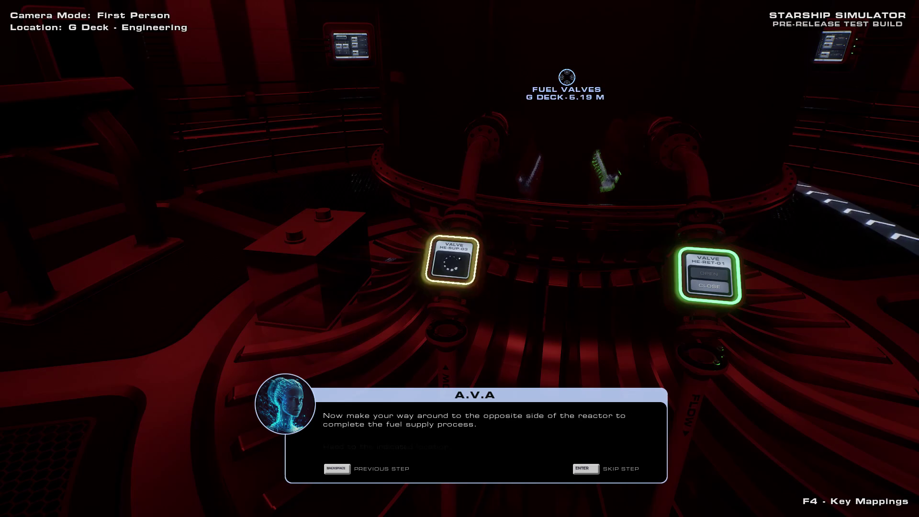
key("w")
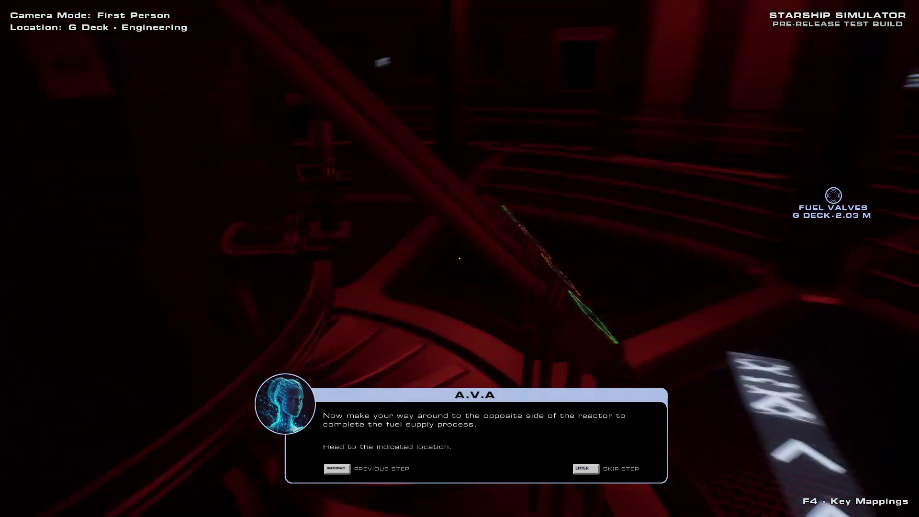
key("w")
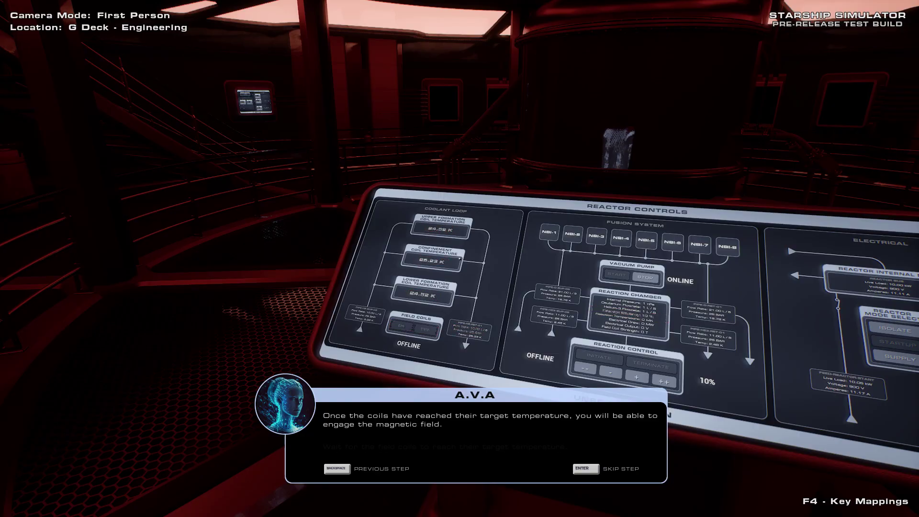
Step: At the reactor control console, power on the field coils and initiate the fusion reaction
key("w")
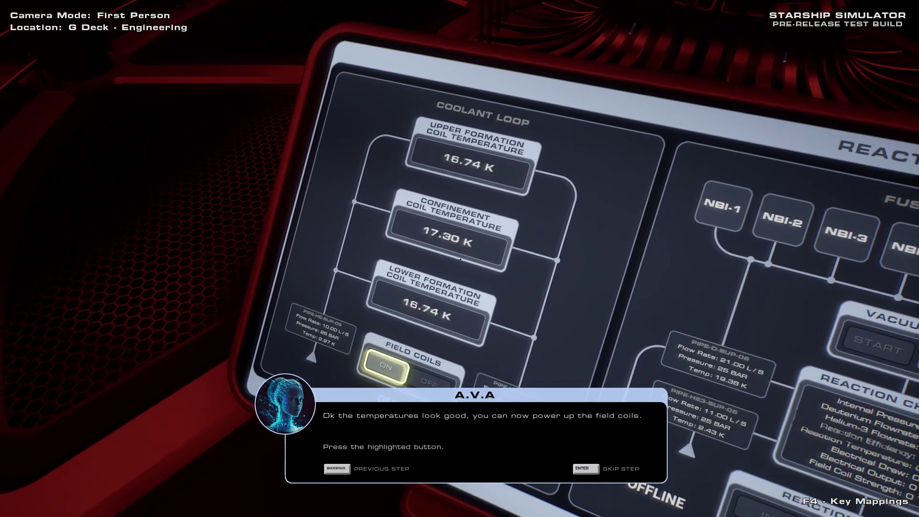
key("w")
key("w")
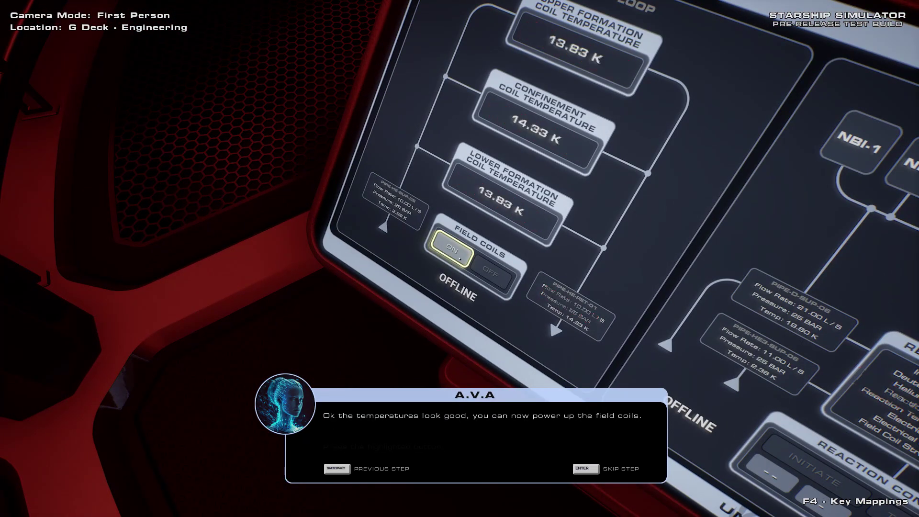
left_click(460, 258)
key("w")
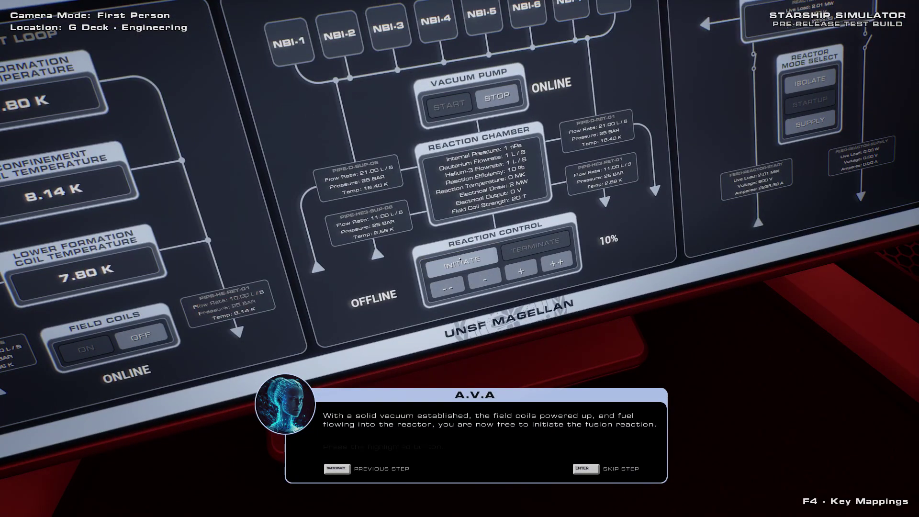
left_click(460, 257)
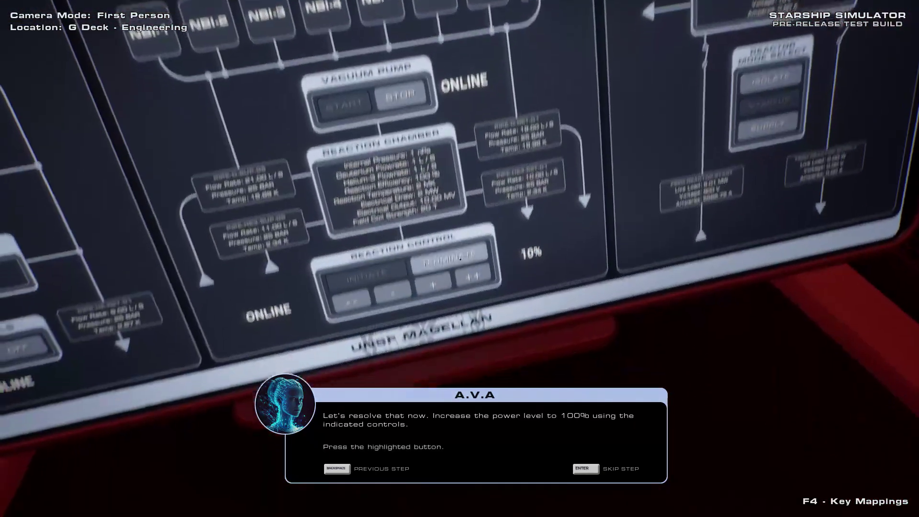
Step: Raise reactor power, trim it back to 100%, and switch the internal bus to Supply
left_click(460, 258)
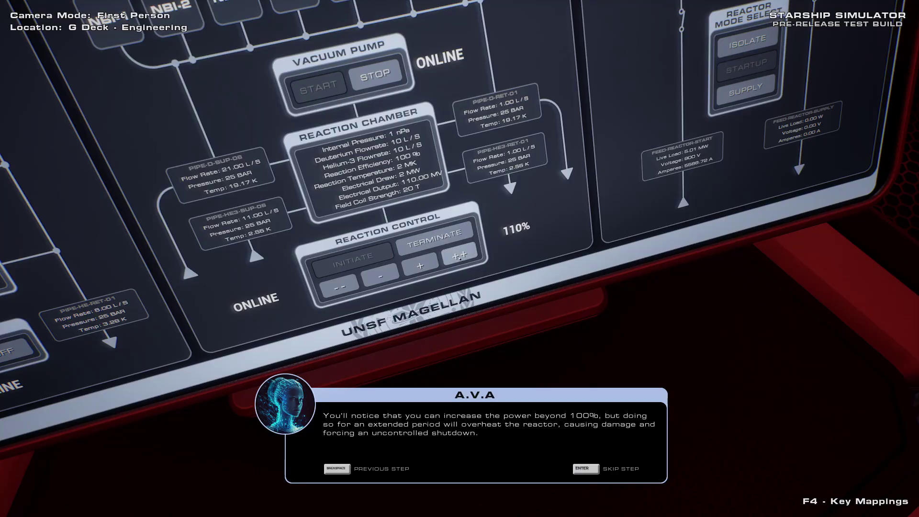
left_click(460, 258)
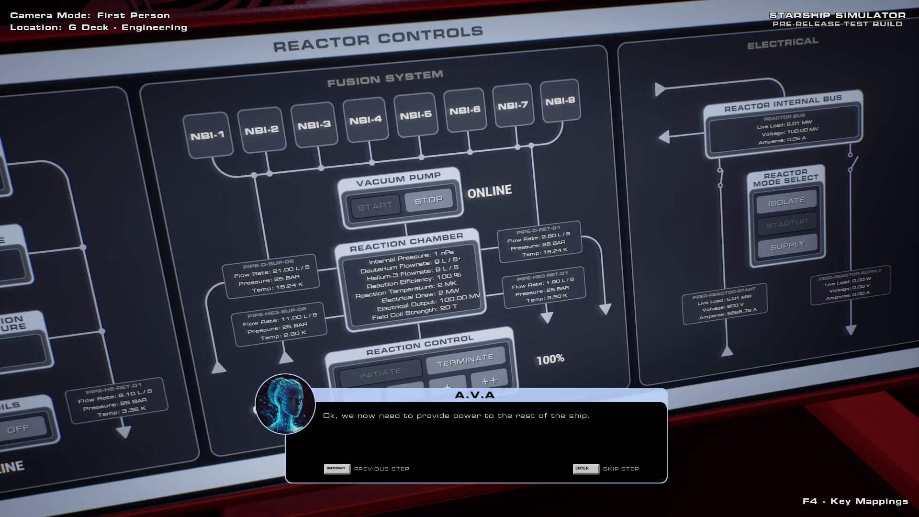
key("Escape")
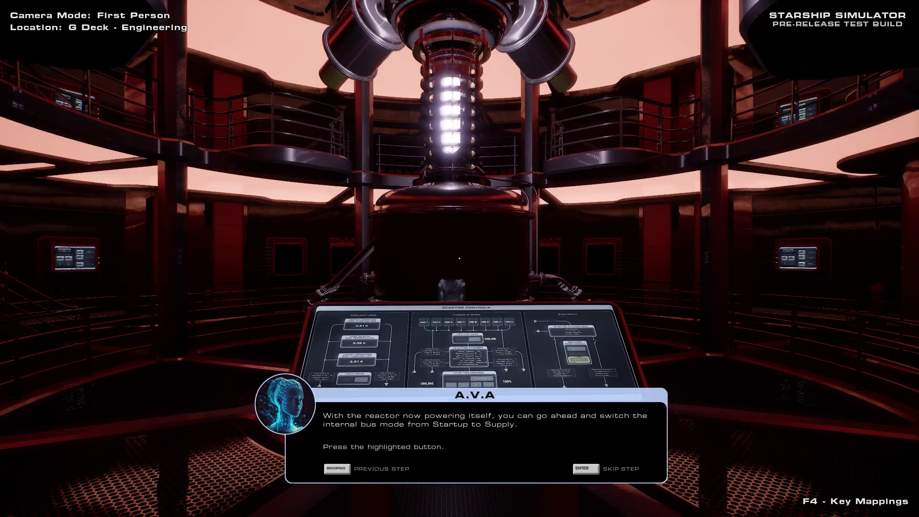
left_click(459, 258)
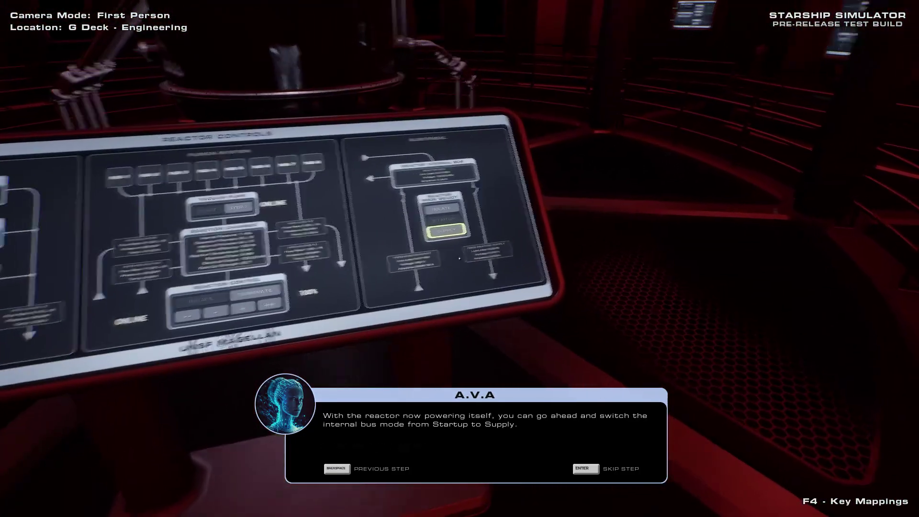
left_click(460, 259)
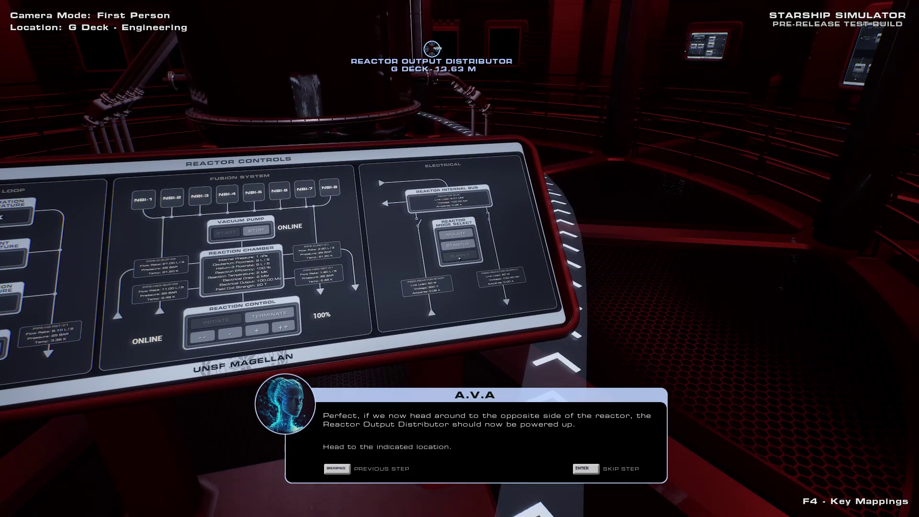
Step: Walk to the Reactor Output Distributor panel and connect its Weapons and Shields breakers
key("w")
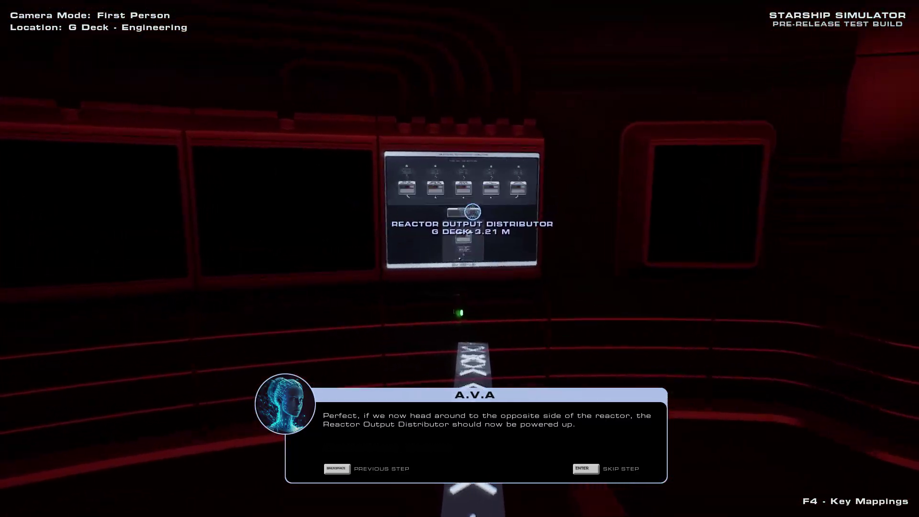
left_click(460, 259)
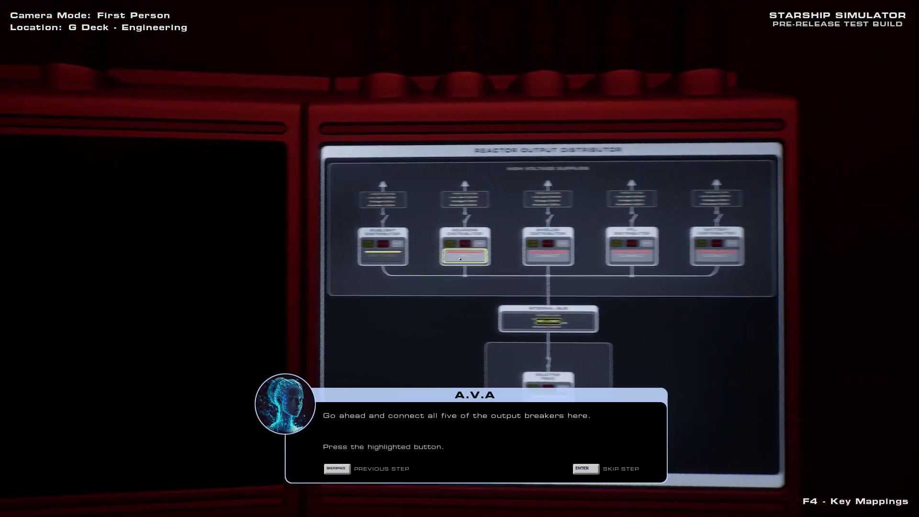
left_click(460, 258)
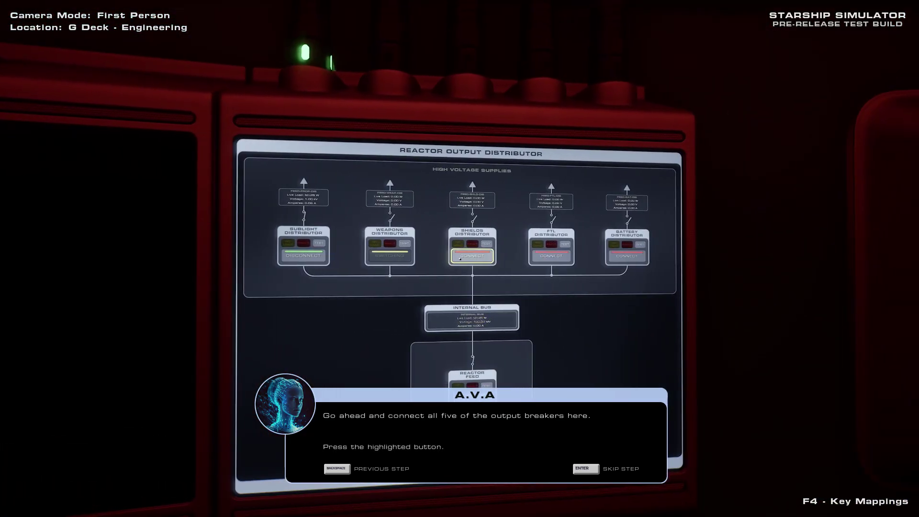
left_click(460, 259)
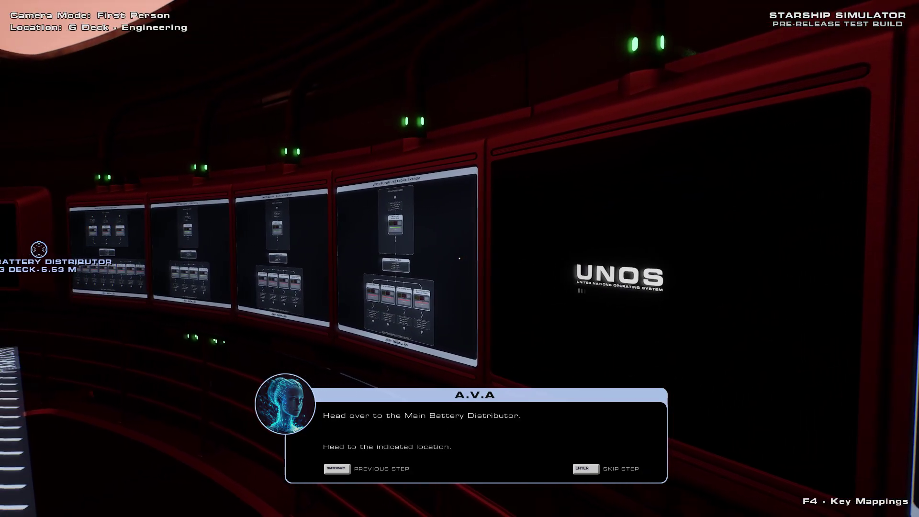
Step: Connect the FWD, STB, AFT and PRT Battery Distributor 01/02 breakers in turn
key("w")
key("w")
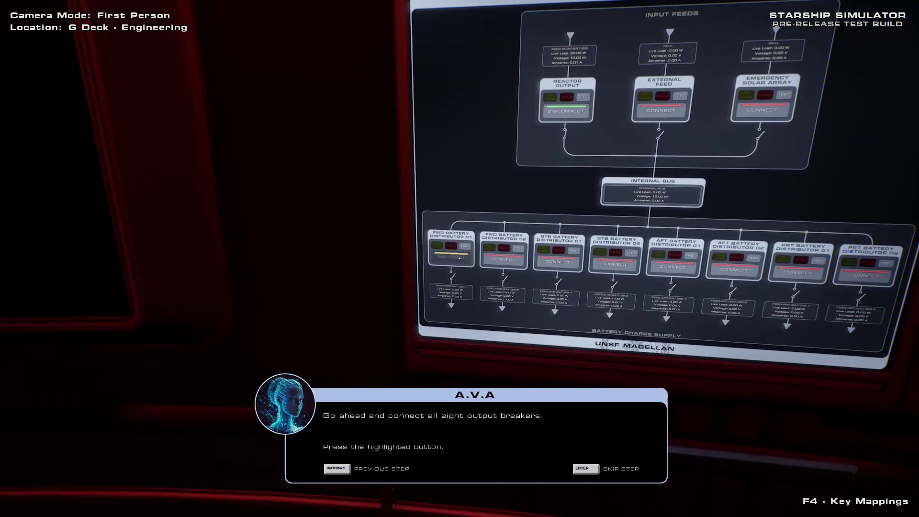
left_click(460, 258)
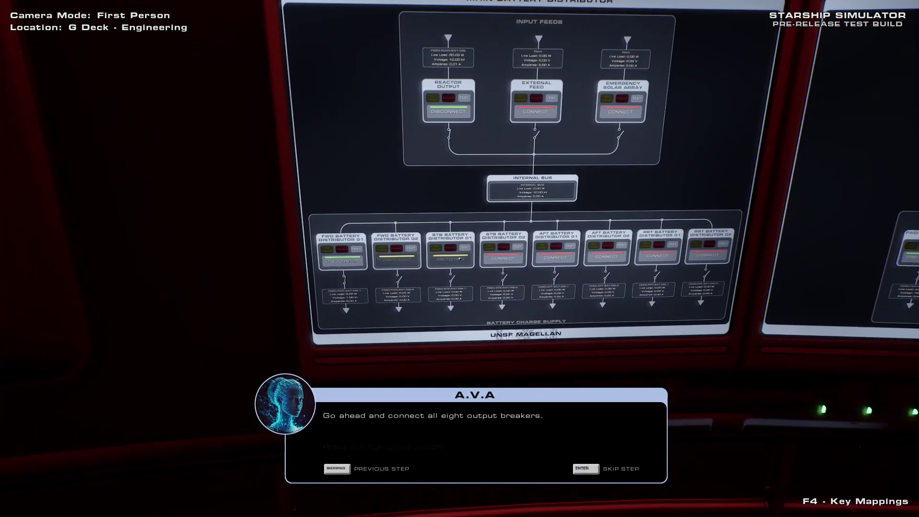
left_click(459, 258)
left_click(460, 259)
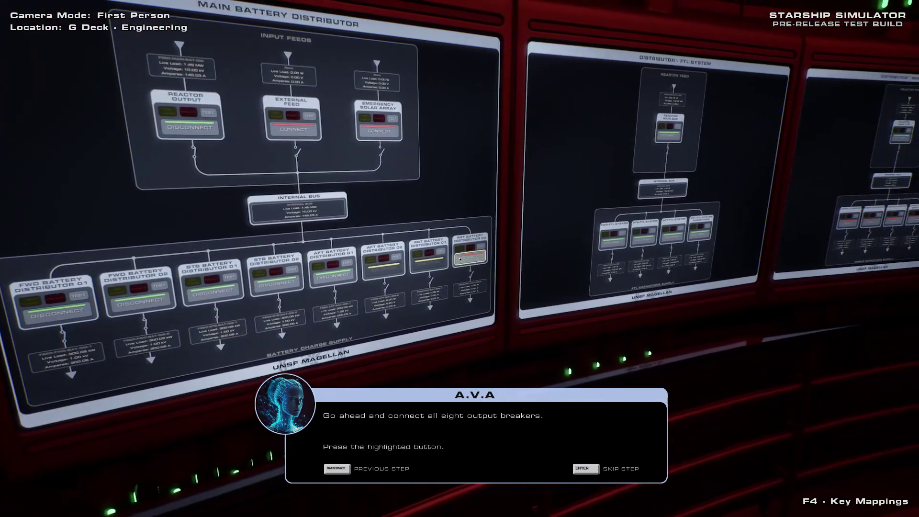
left_click(460, 259)
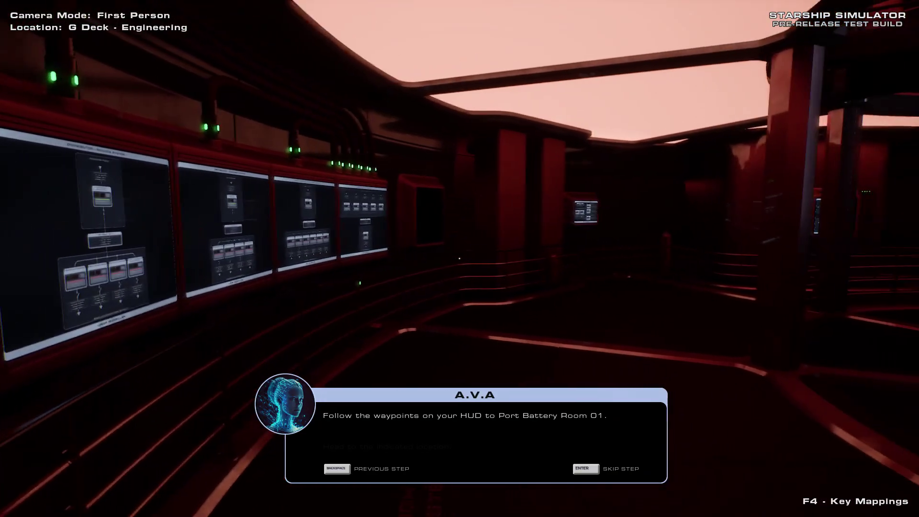
Step: Descend the staircase to F Deck and follow the corridor waypoints into Port Battery Room 01
key("w")
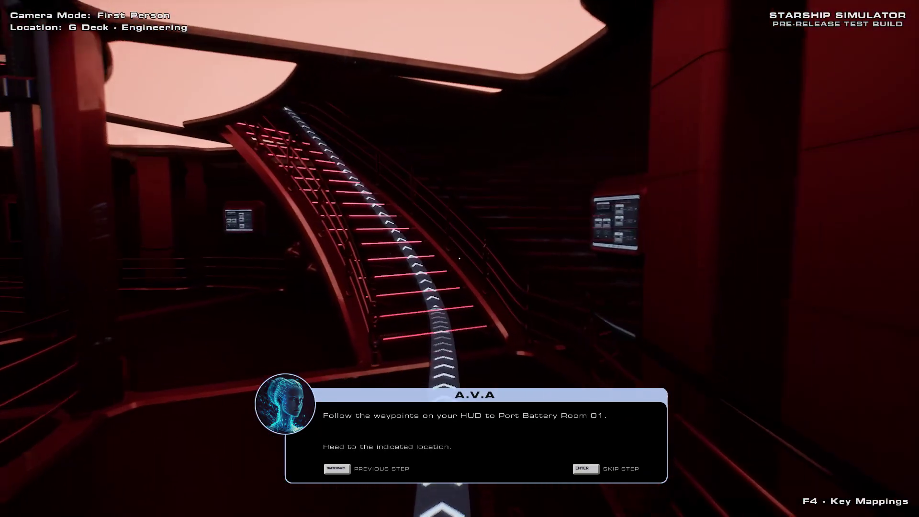
key("w")
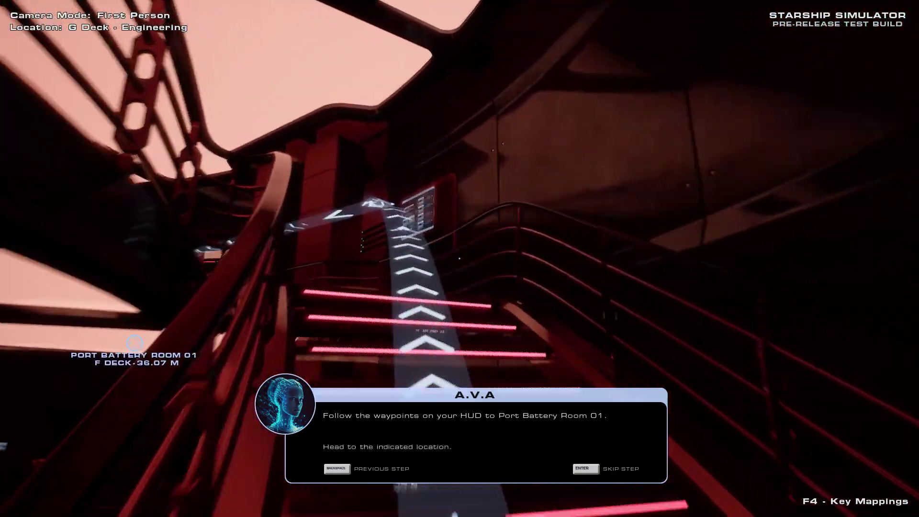
key("w")
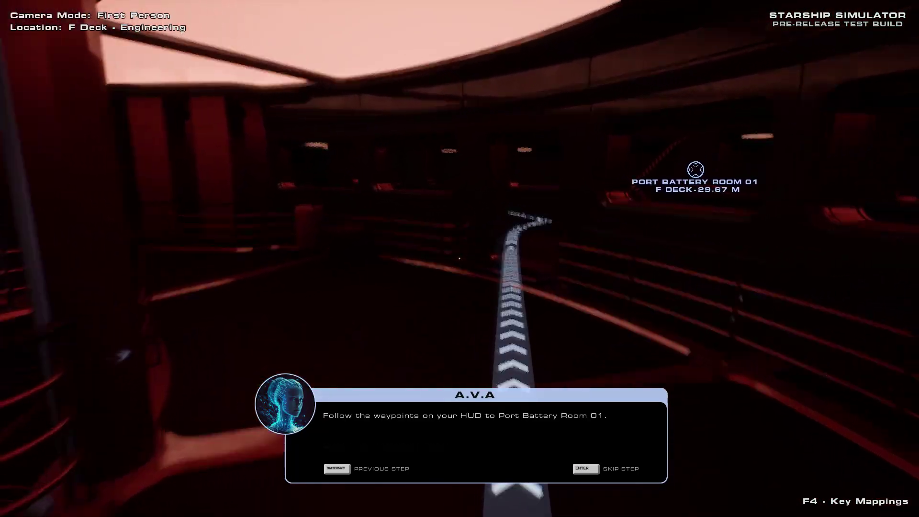
key("w")
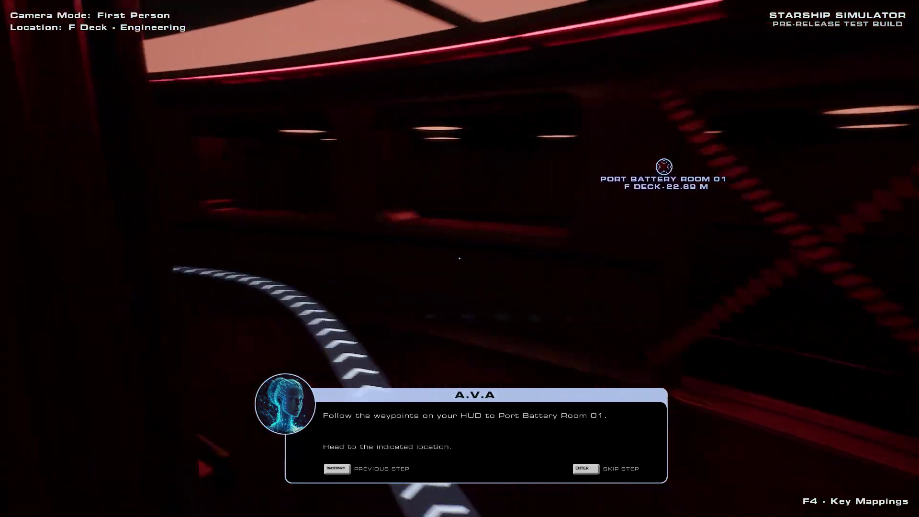
key("w")
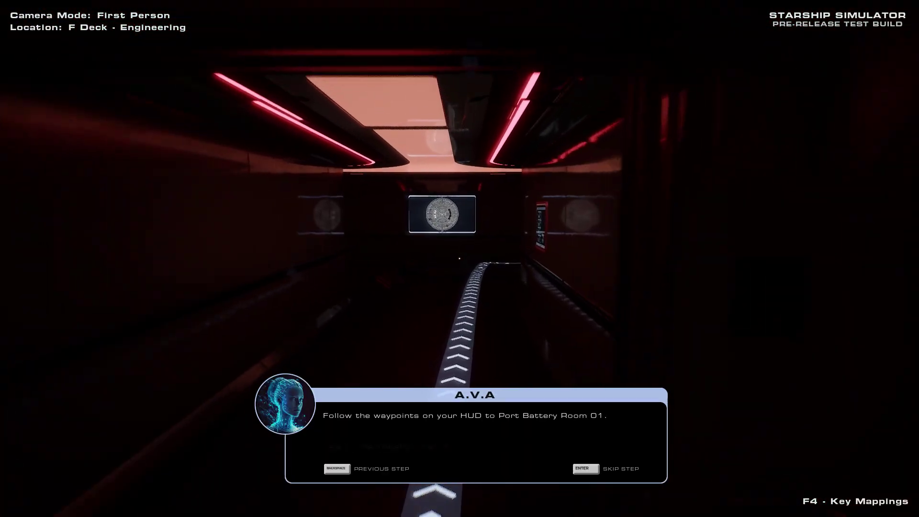
key("w")
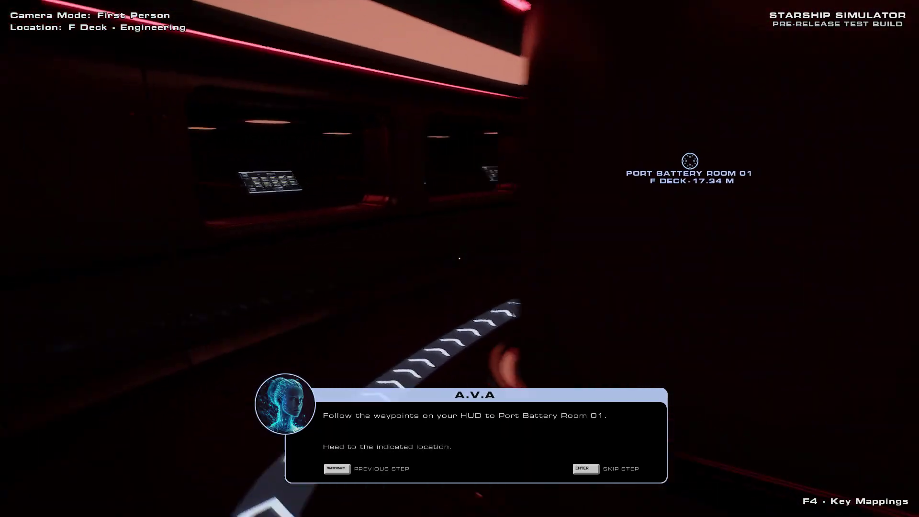
key("w")
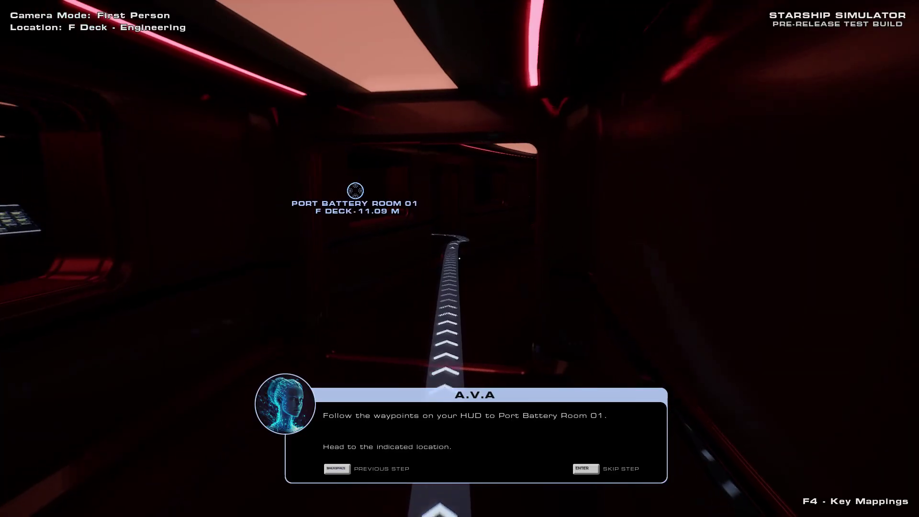
key("w")
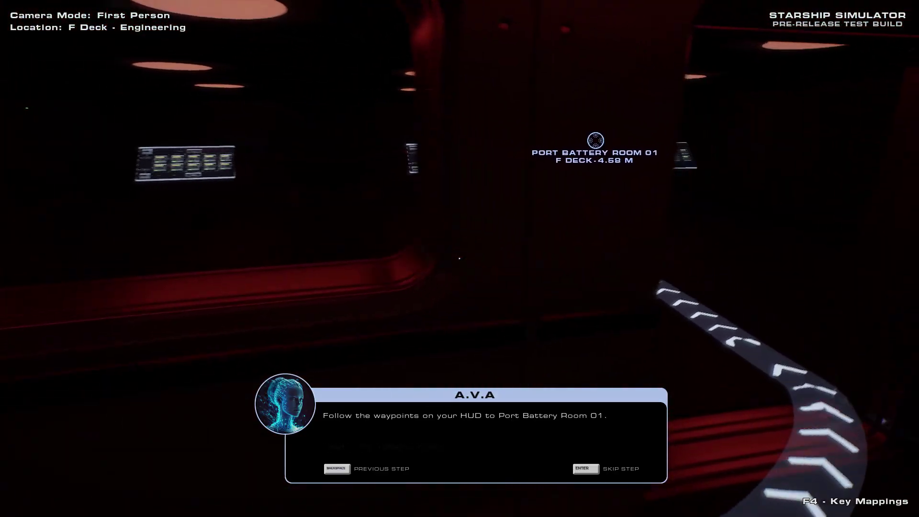
key("w")
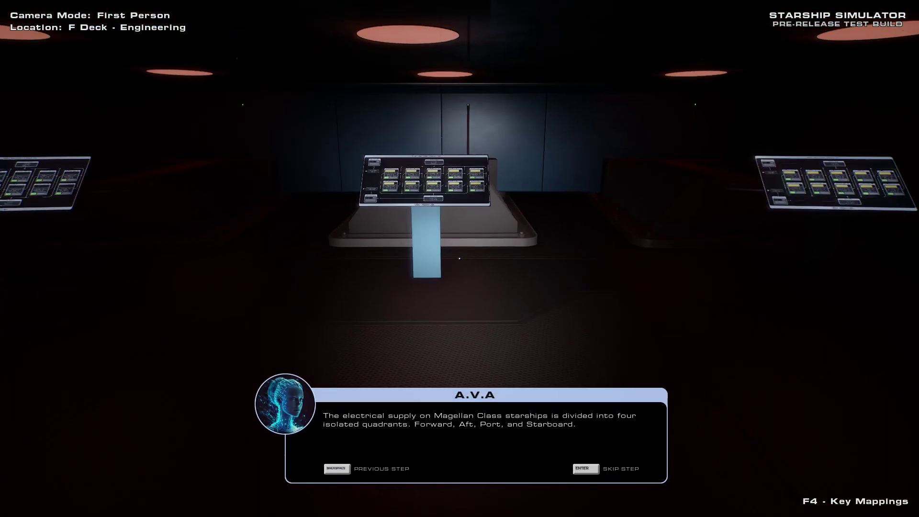
Step: Look around the battery room and walk up to its consoles
key("d")
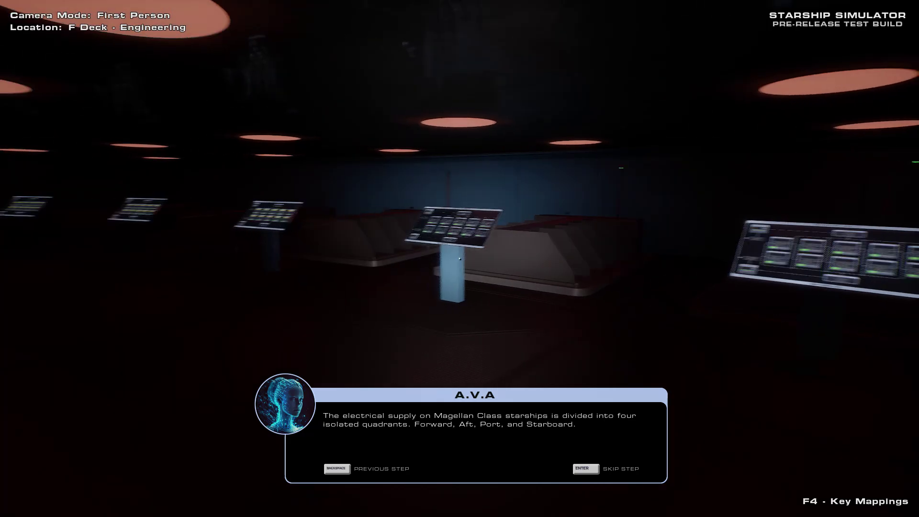
key("s")
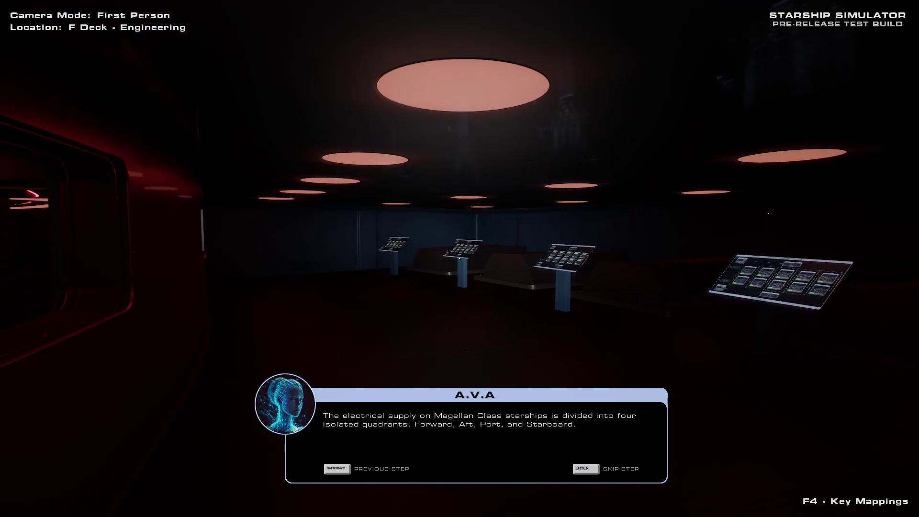
key("w")
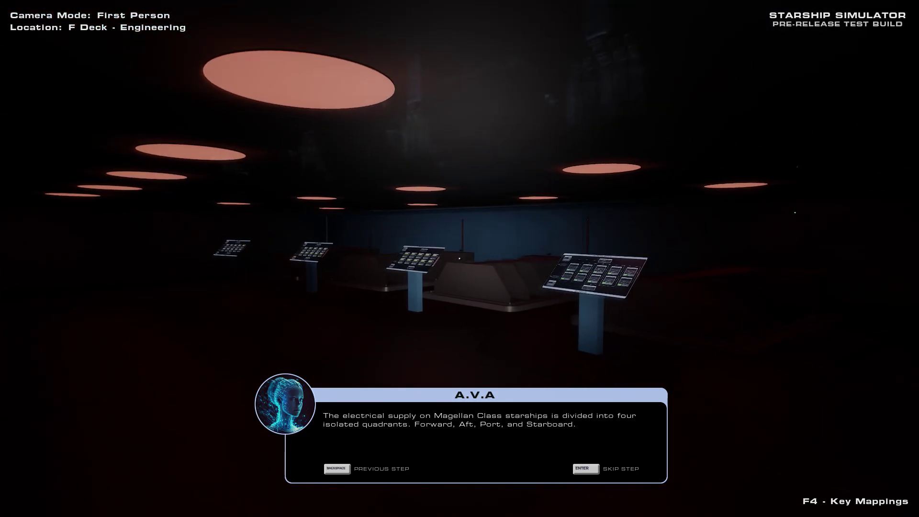
key("w")
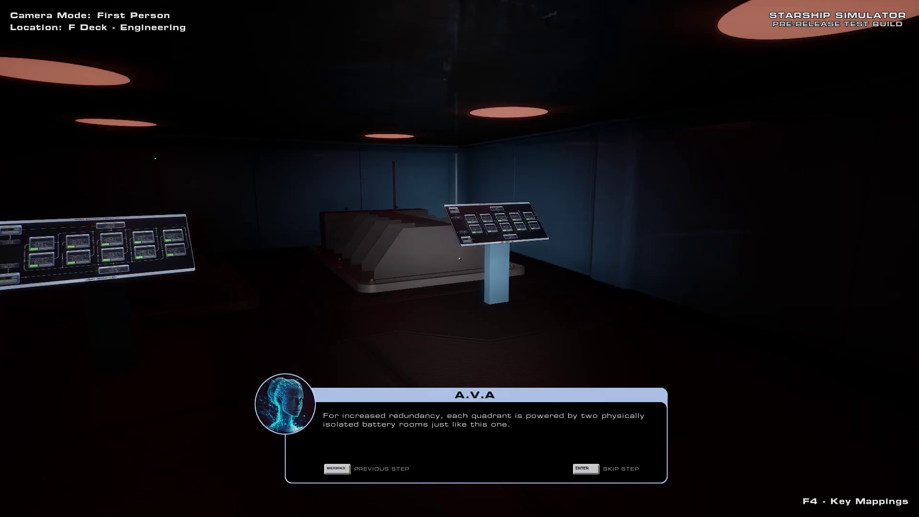
Step: Move in and back at the Port Battery Array 06 console to examine its cells
key("w")
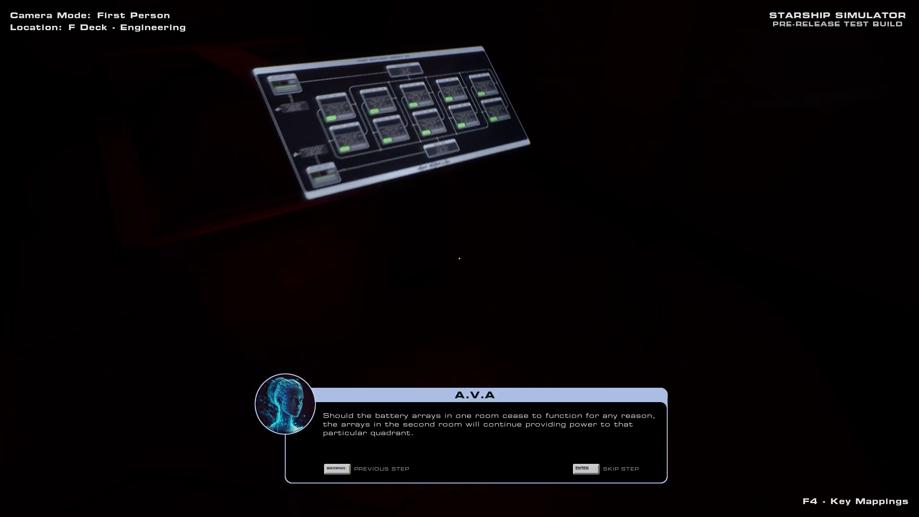
key("s")
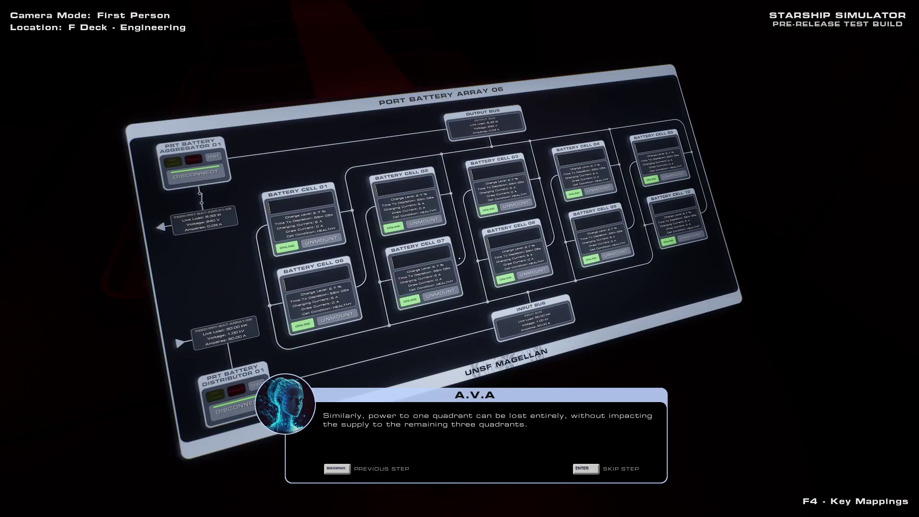
key("w")
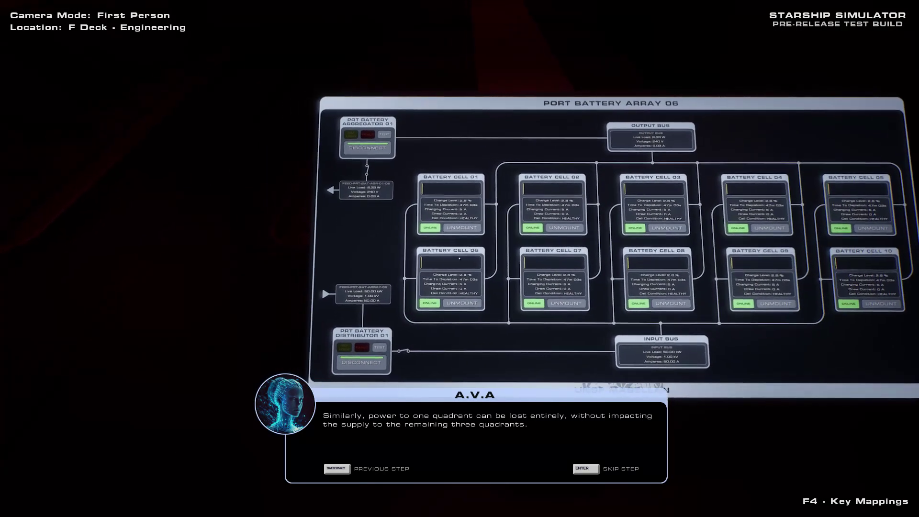
key("w")
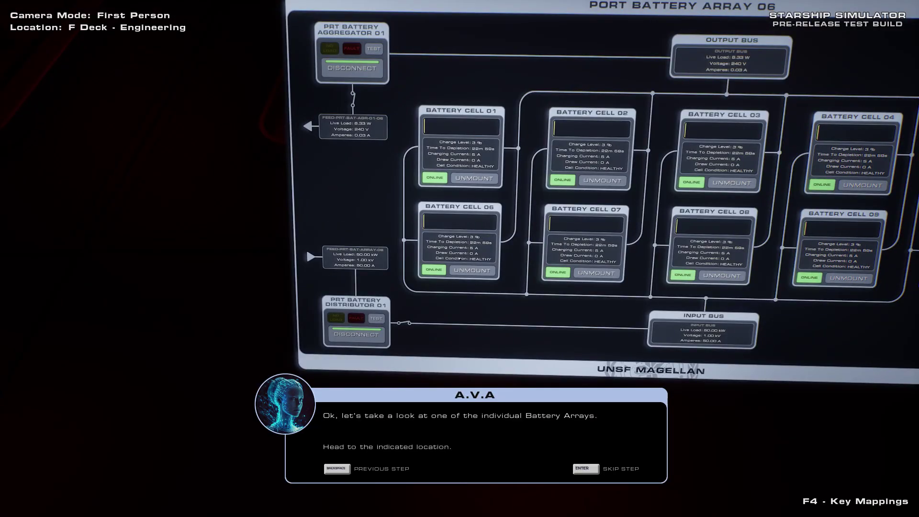
Step: Walk to the Port Battery Array 04 console to read cell charge levels, then step back
key("w")
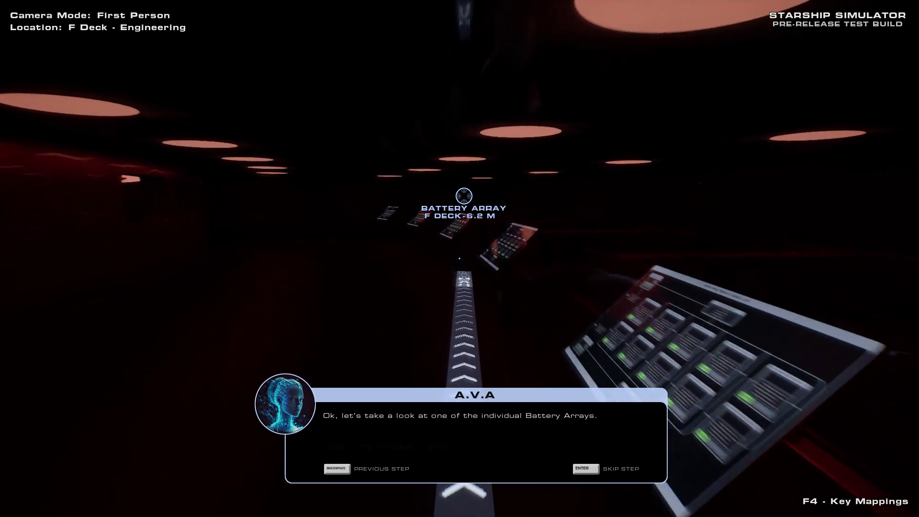
key("w")
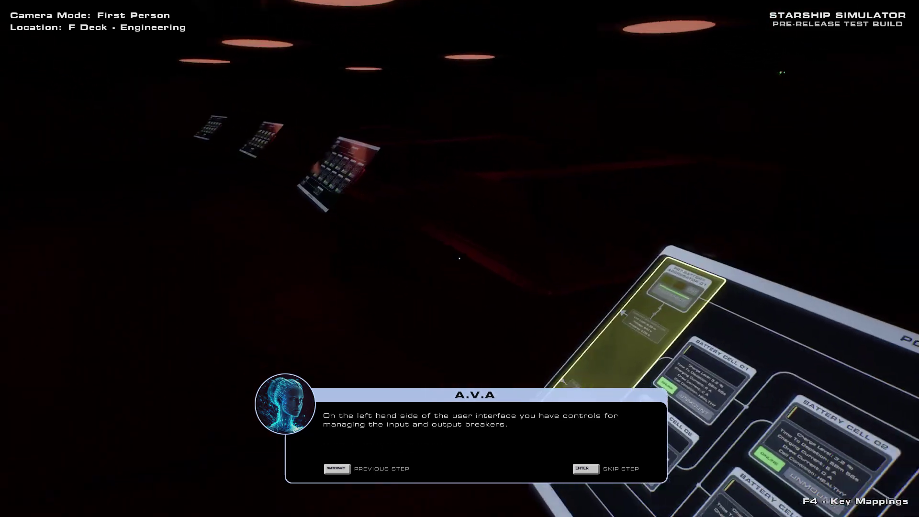
key("w")
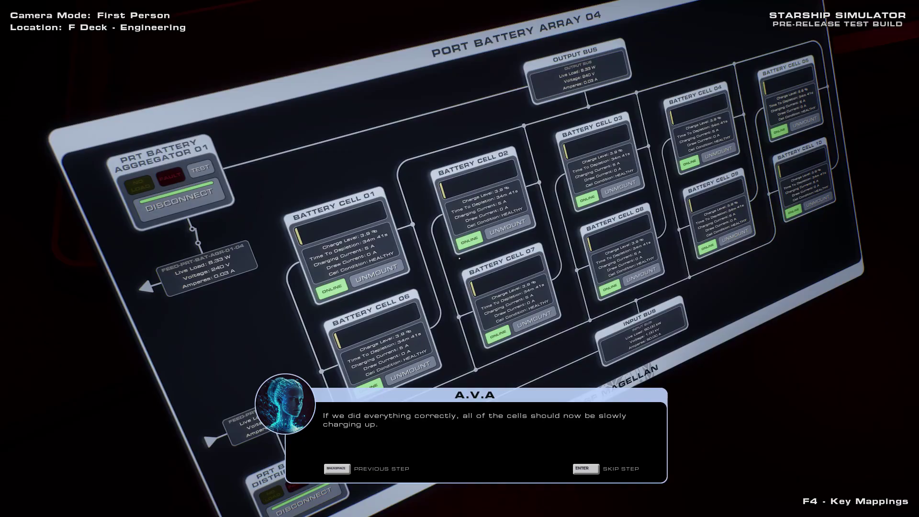
key("Escape")
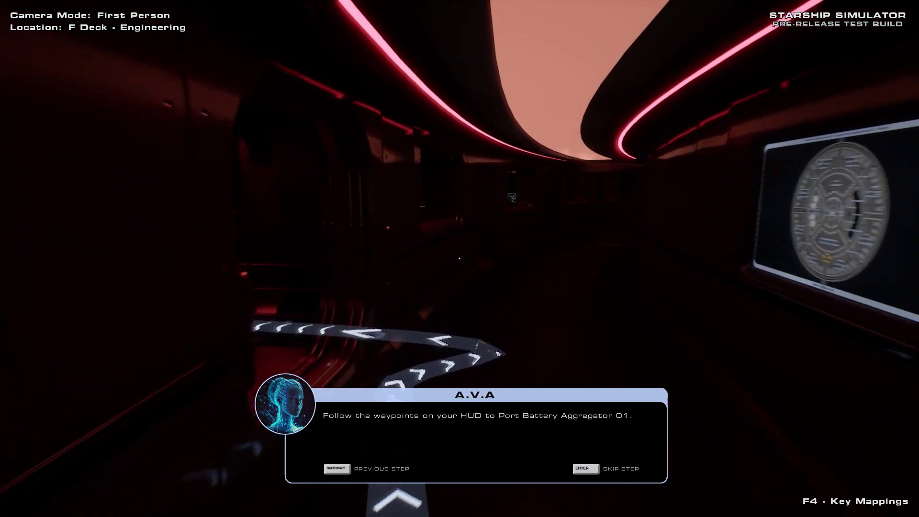
Step: Connect the output breakers on Port Battery Aggregators 01 and 02, then head toward Forward
key("w")
key("w")
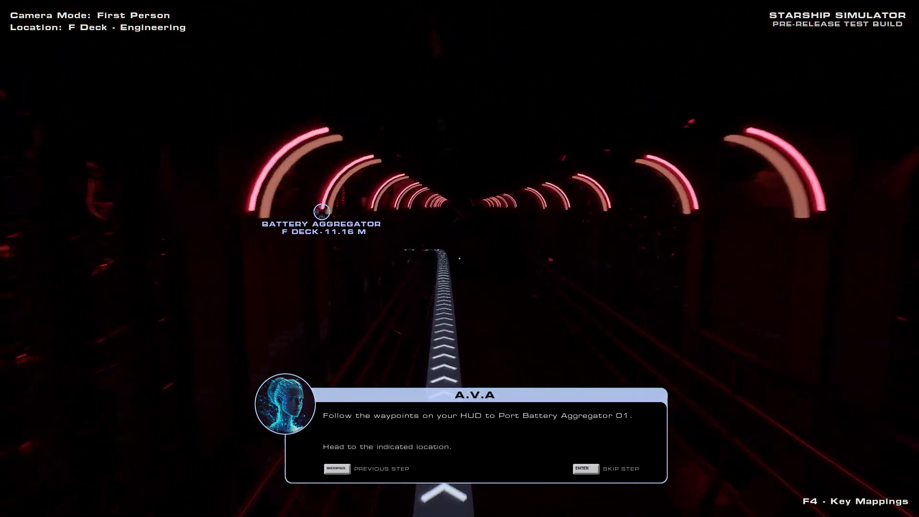
key("w")
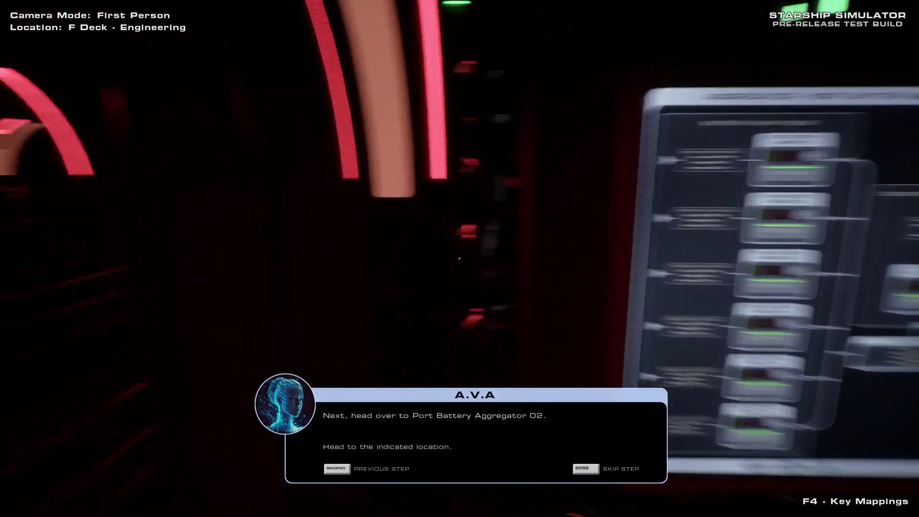
key("w")
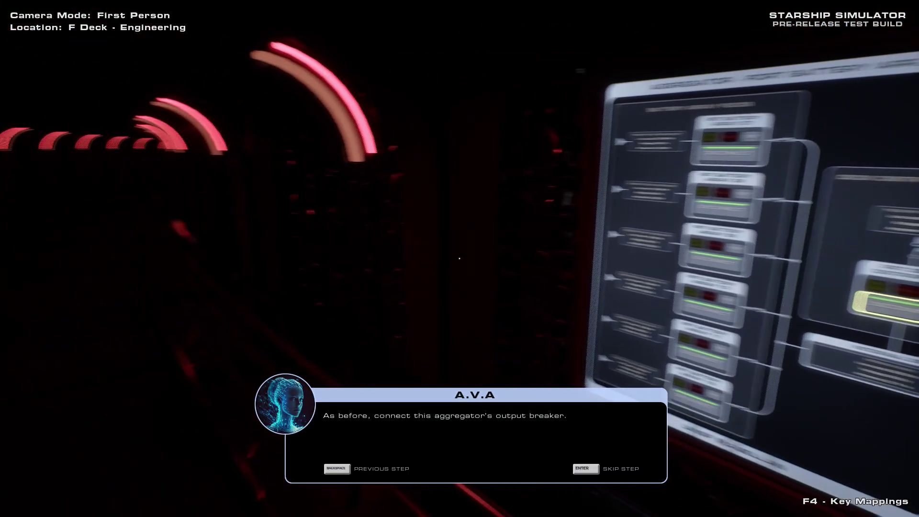
key("w")
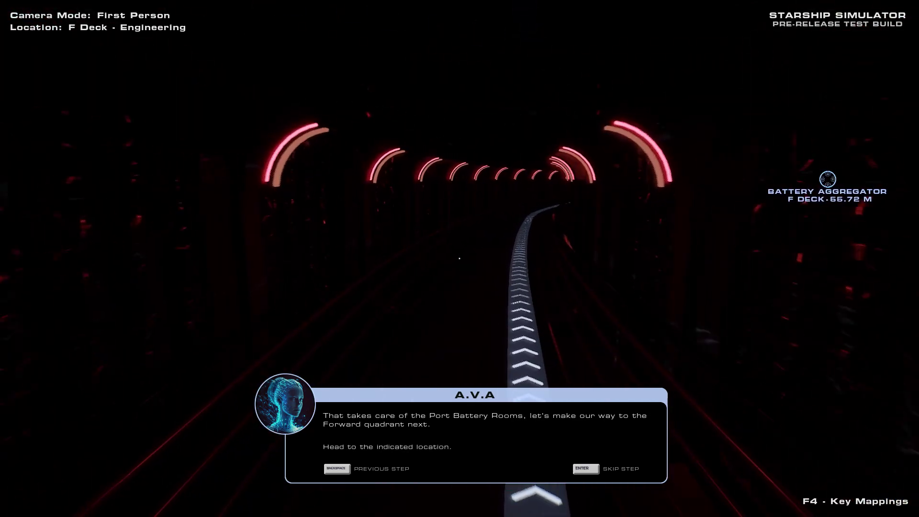
key("w")
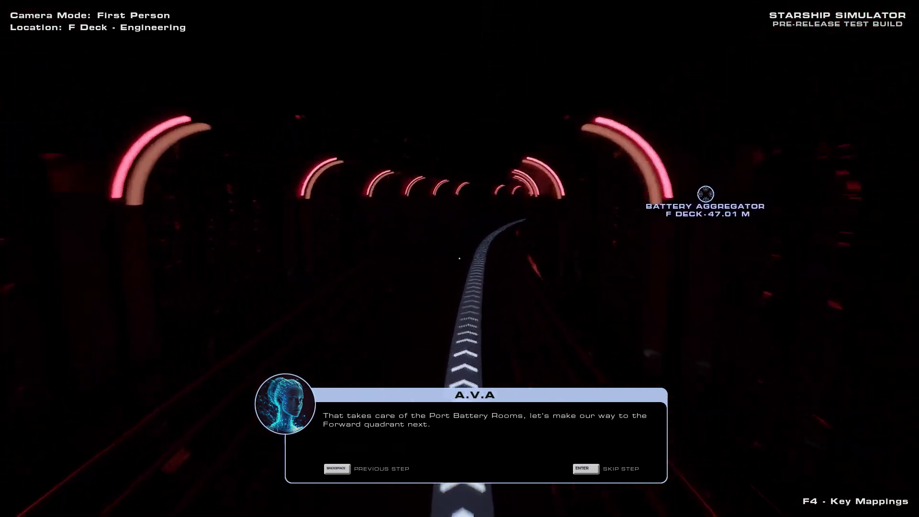
Step: Connect the output breakers on both Forward Battery Array aggregators, 01 and 02
key("w")
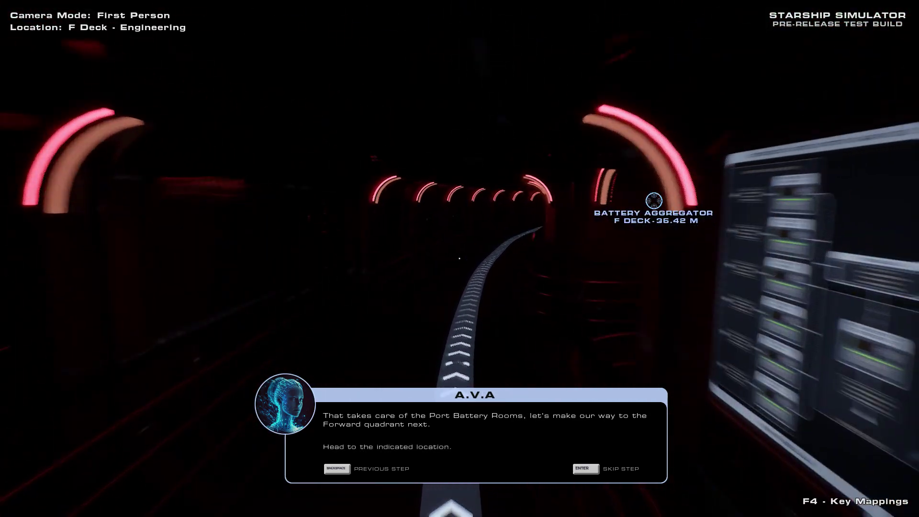
key("w")
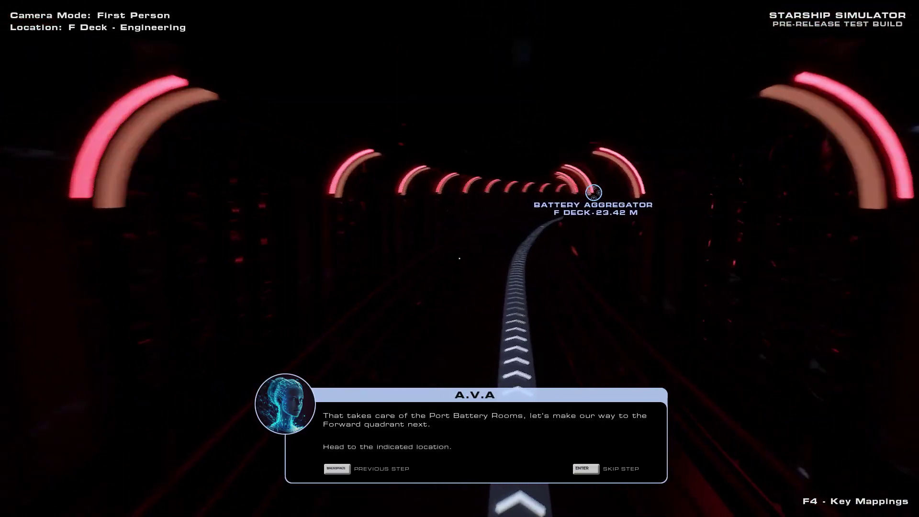
key("w")
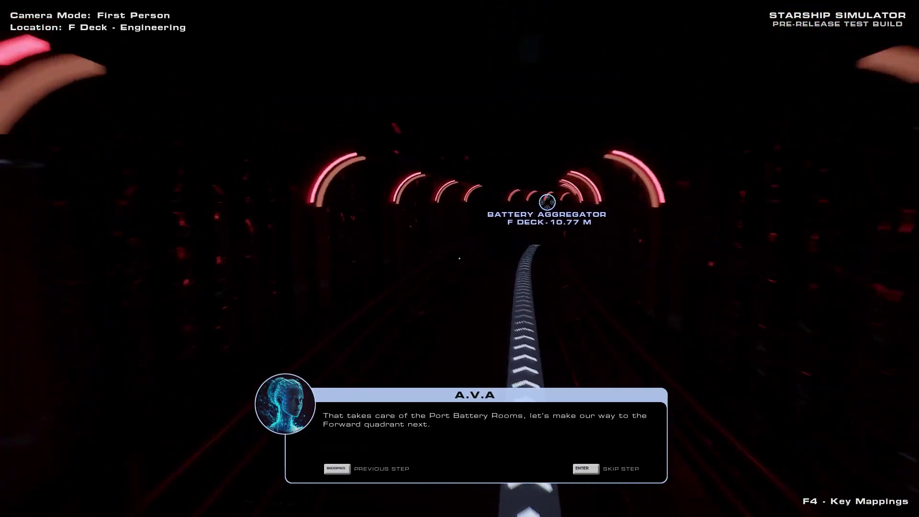
key("w")
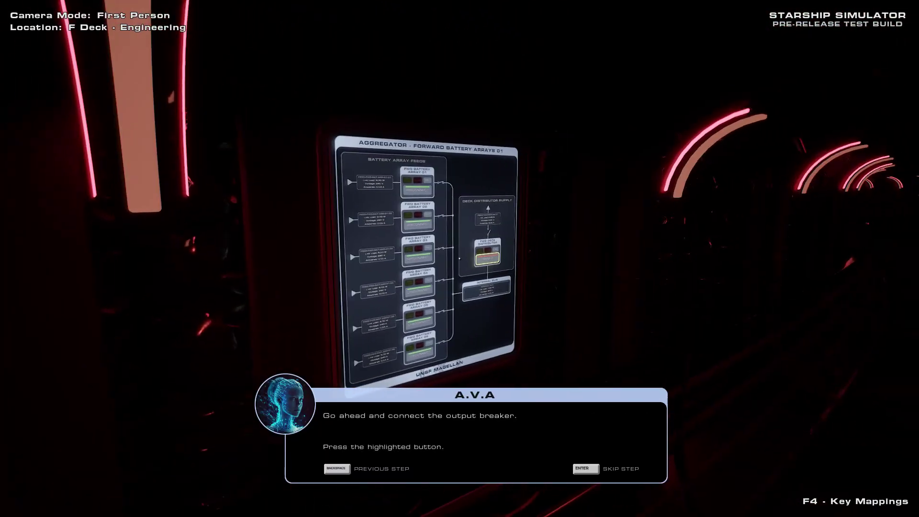
left_click(459, 258)
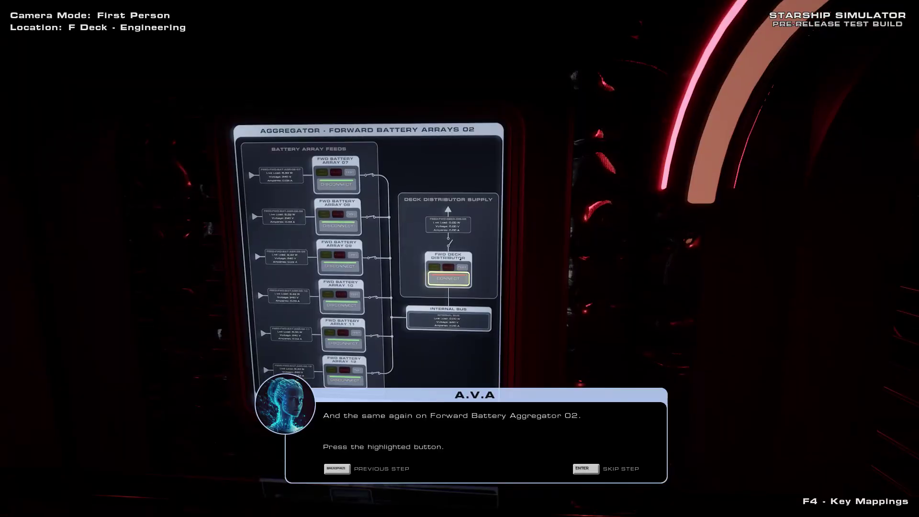
left_click(460, 258)
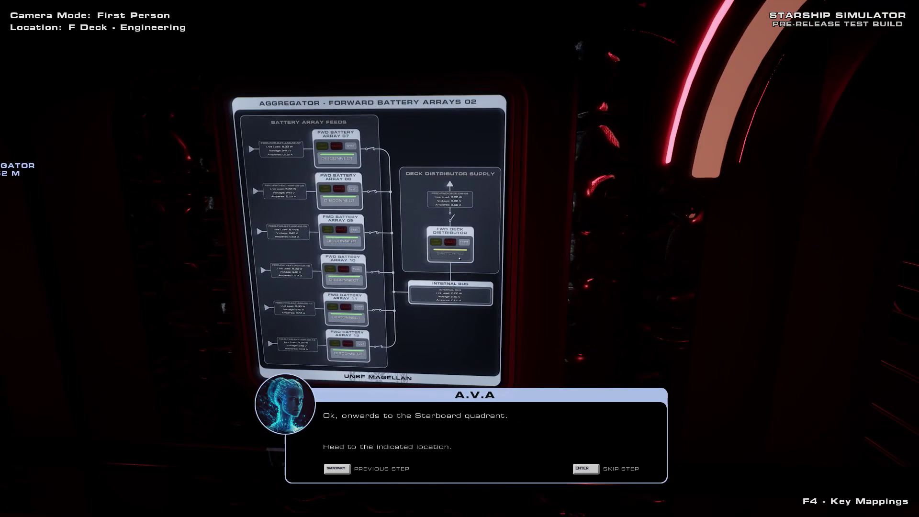
Step: Connect the output breakers on both Starboard and both Aft battery aggregators
key("w")
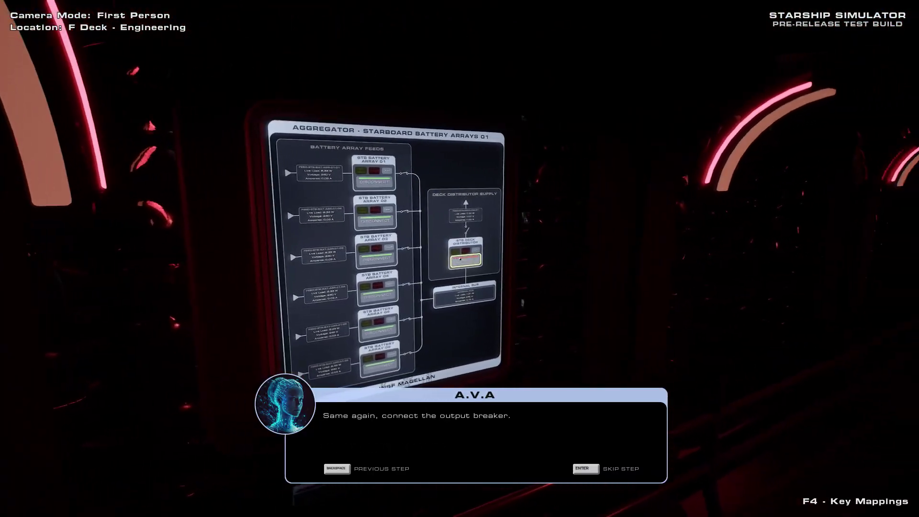
left_click(460, 260)
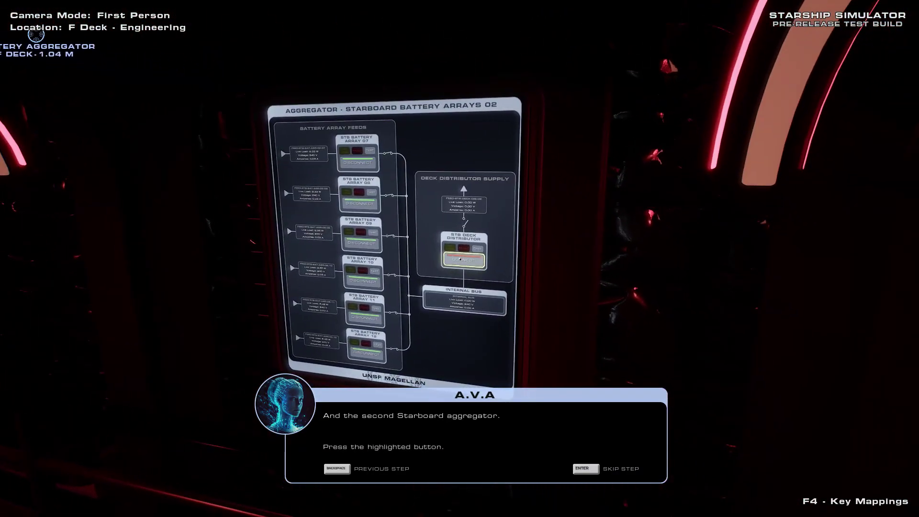
left_click(460, 259)
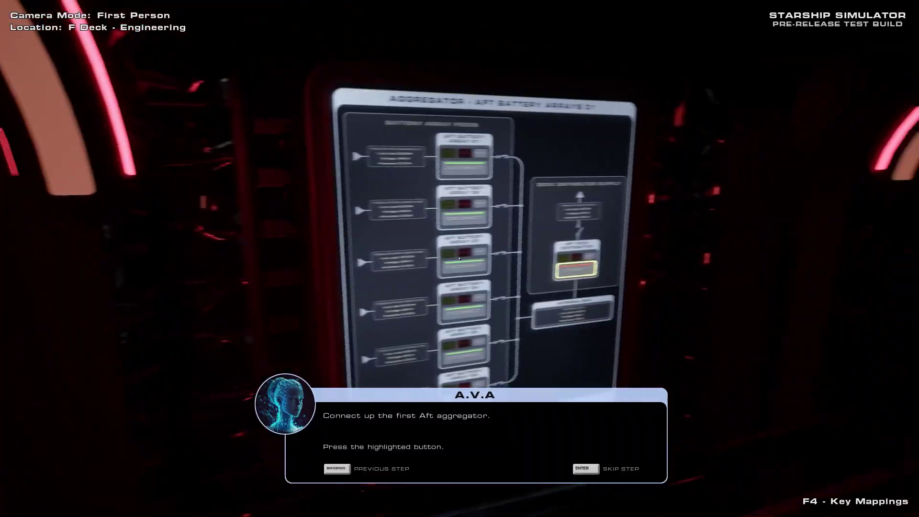
left_click(459, 259)
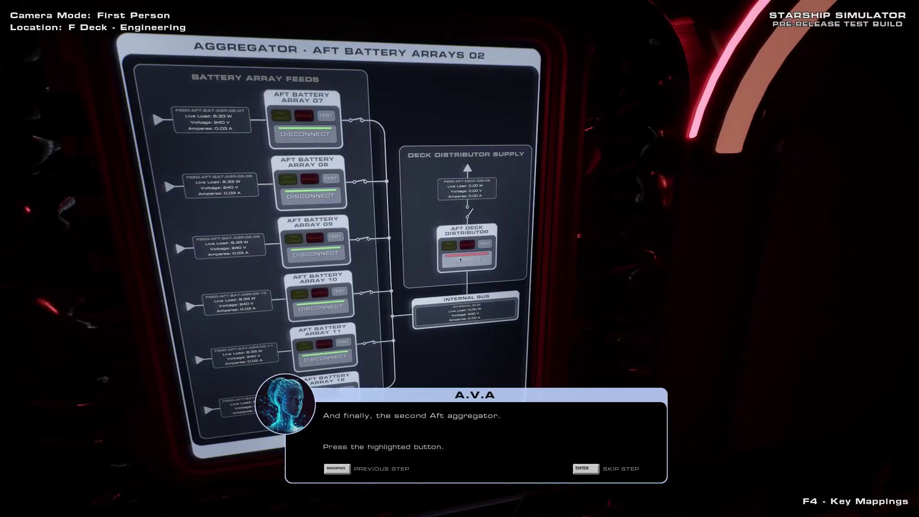
left_click(459, 259)
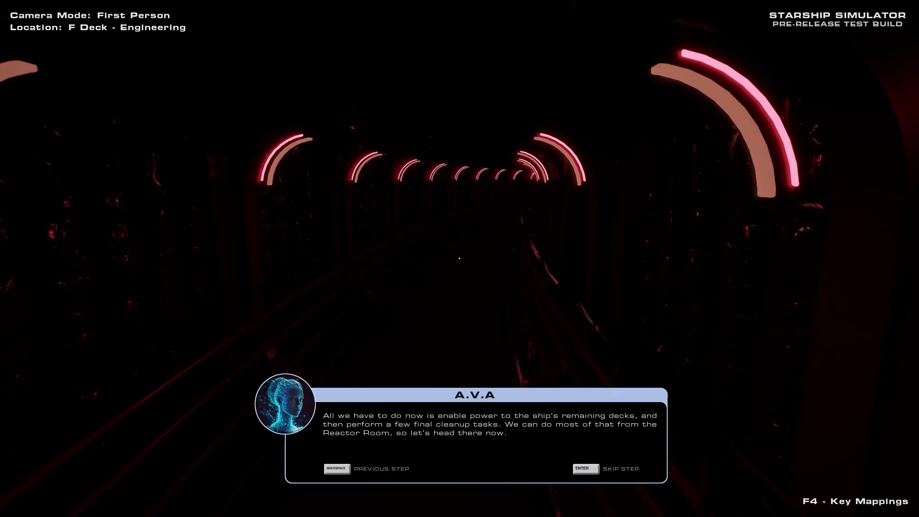
Step: Follow the waypoint along the corridor toward the Forward Deck Distributor
key("w")
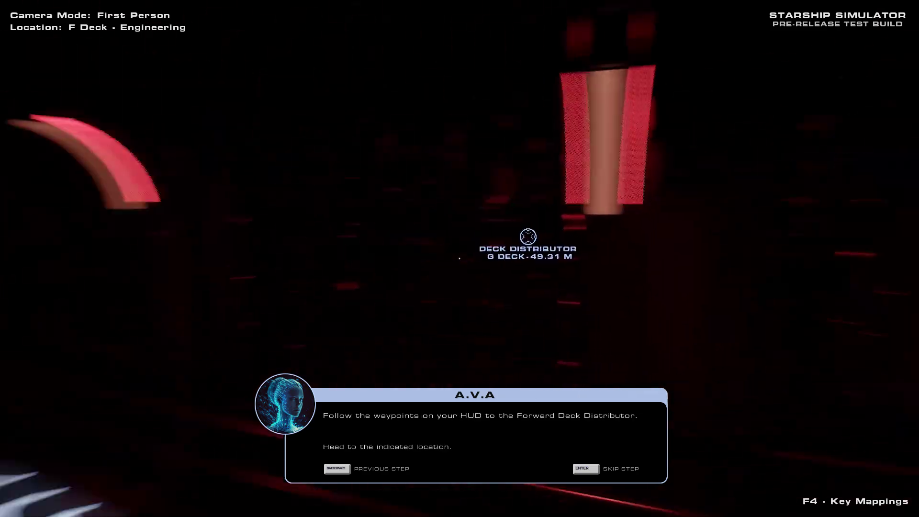
key("w")
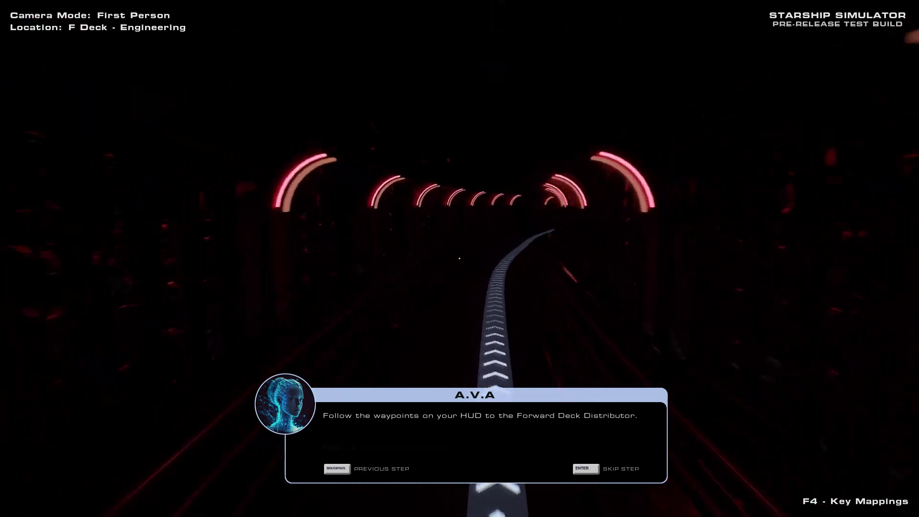
key("w")
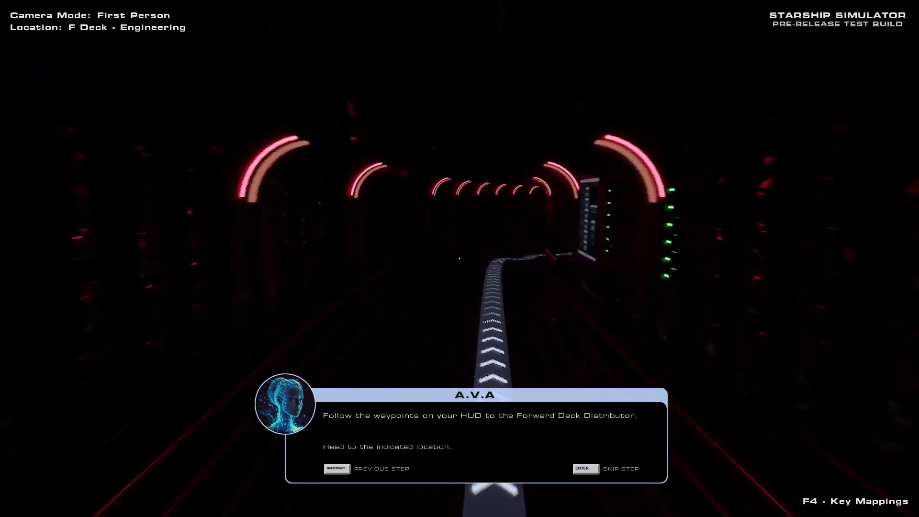
key("w")
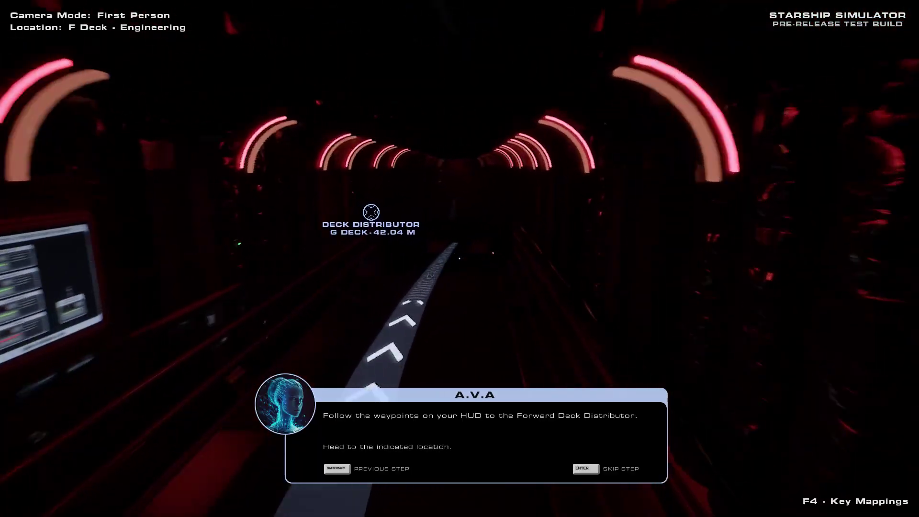
key("w")
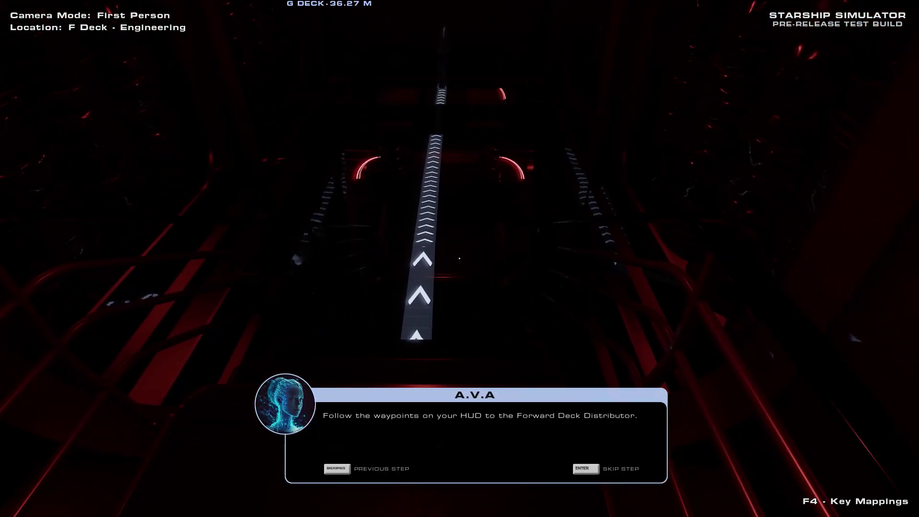
Step: Descend into G Deck engineering and walk up to the Forward Deck Distributor panel
key("w")
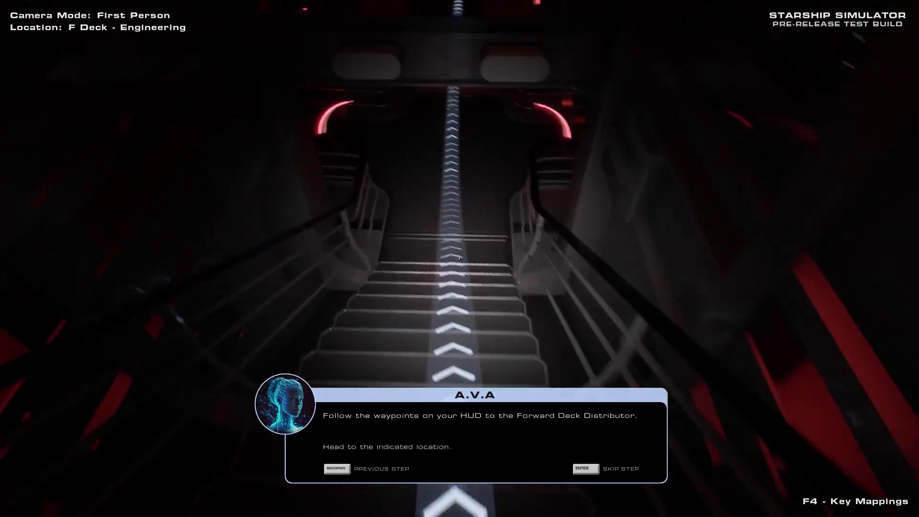
key("w")
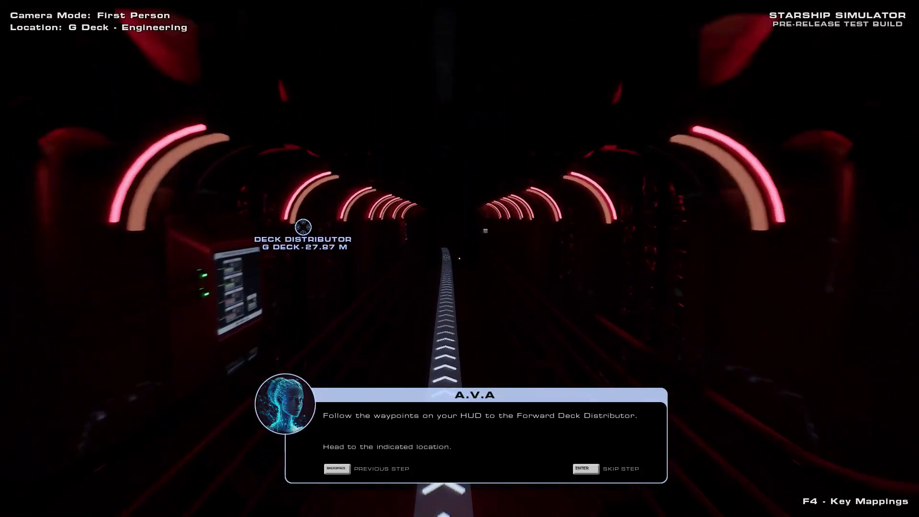
key("w")
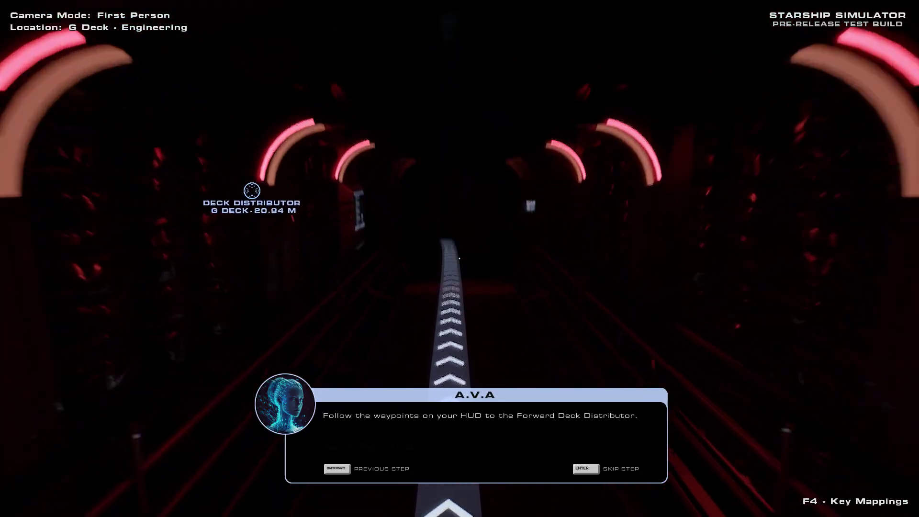
key("w")
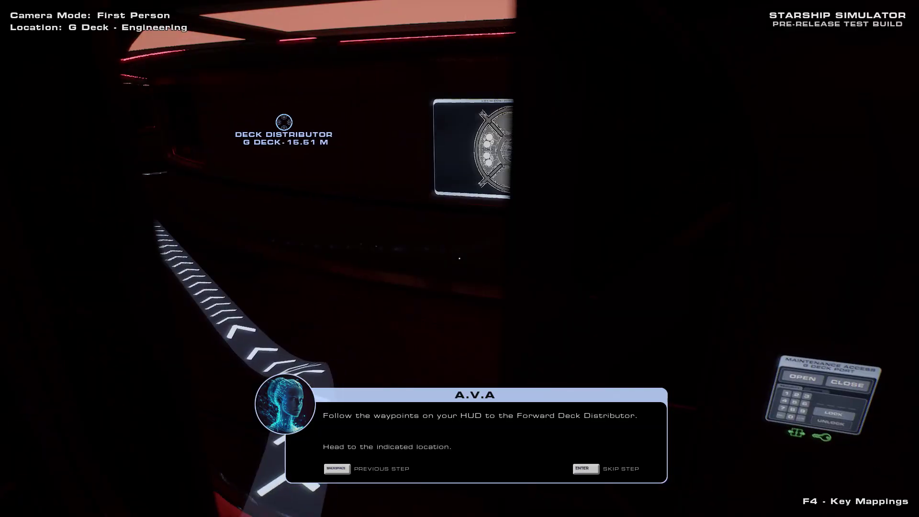
key("w")
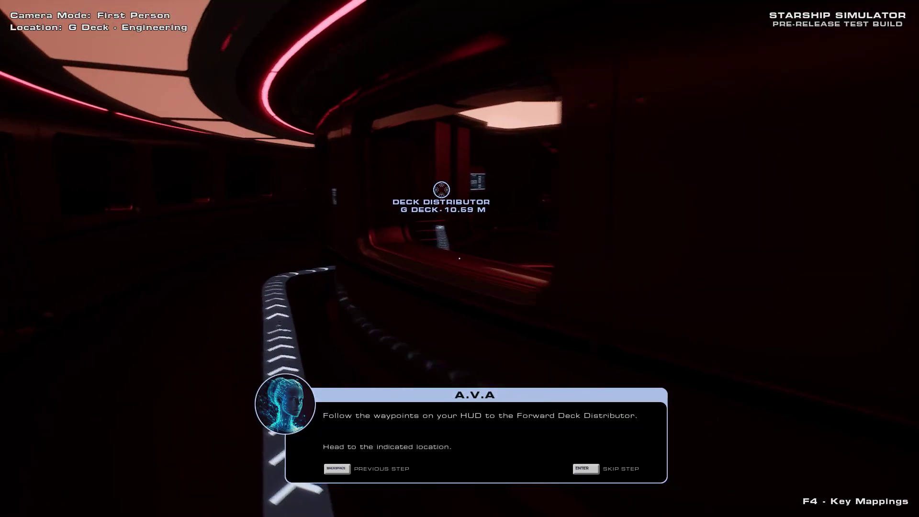
key("w")
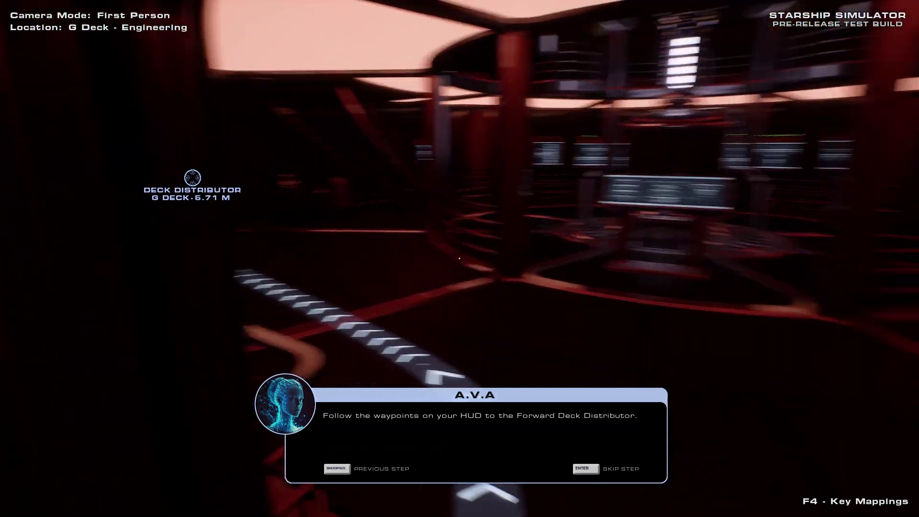
key("w")
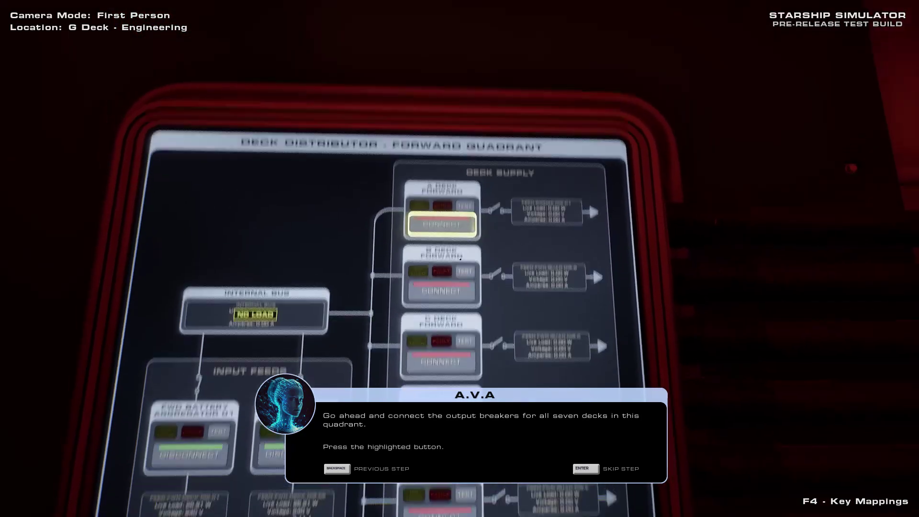
Step: Connect the A through G Deck output breakers on the Forward Deck Distributor
left_click(459, 258)
left_click(460, 259)
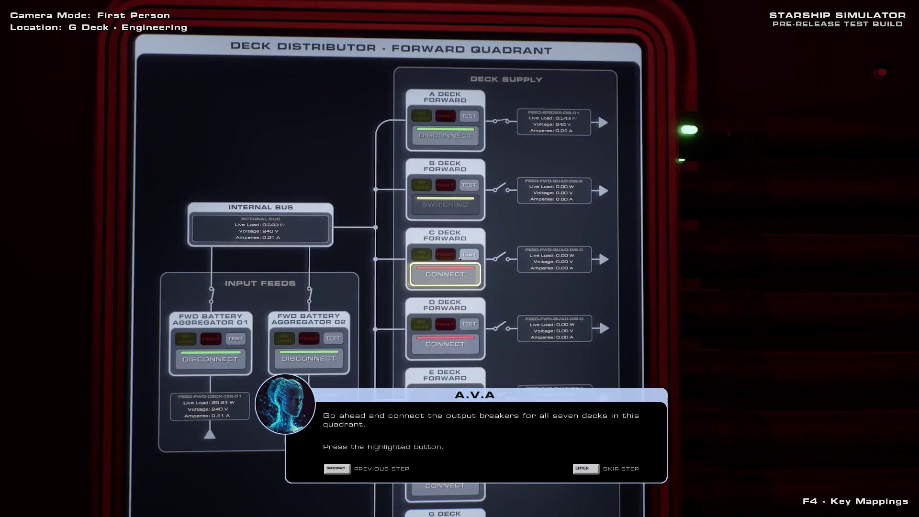
left_click(459, 258)
left_click(460, 258)
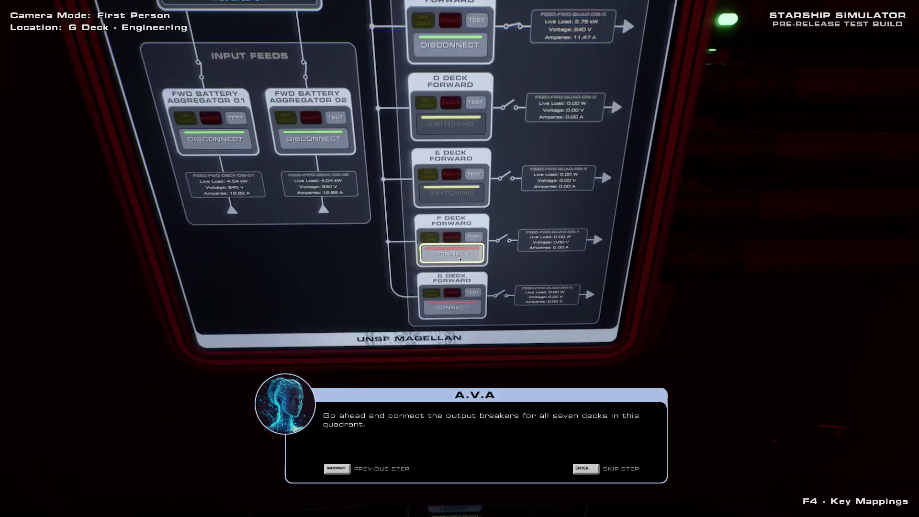
left_click(460, 259)
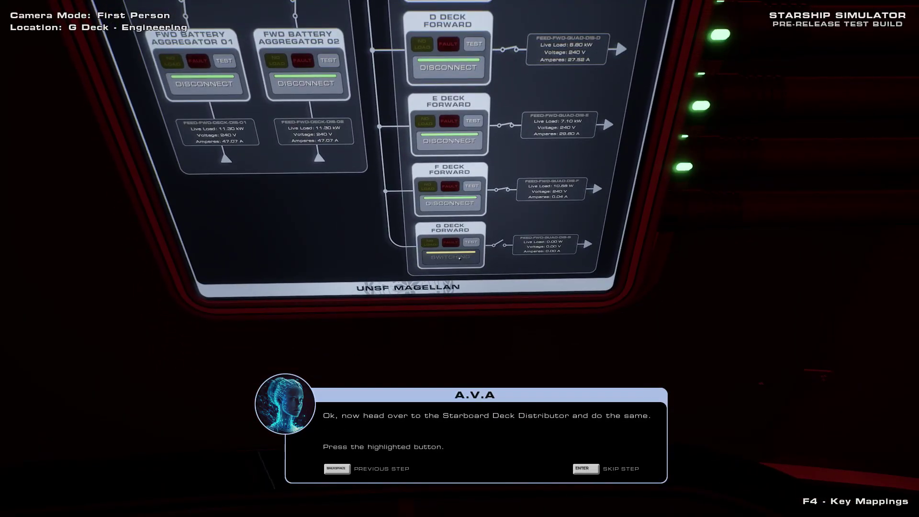
Step: Connect all deck output breakers on the Starboard Deck Distributor
key("w")
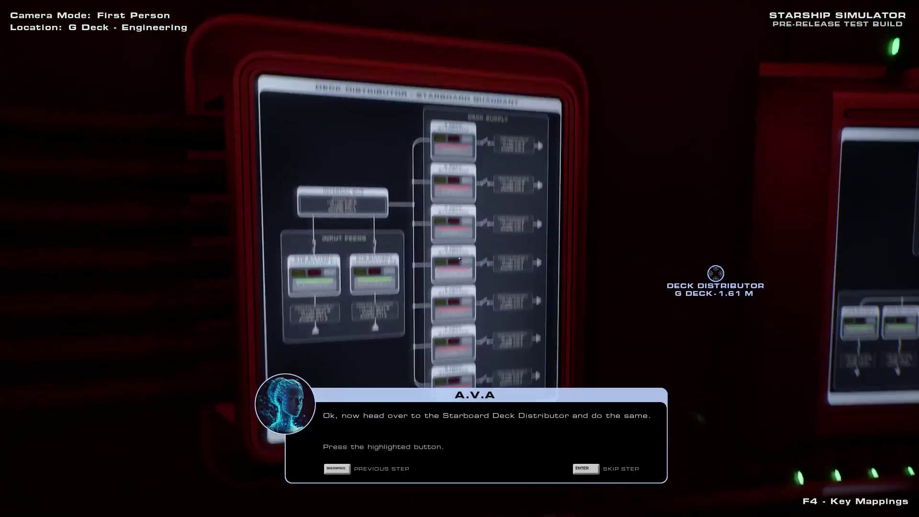
key("w")
left_click(460, 260)
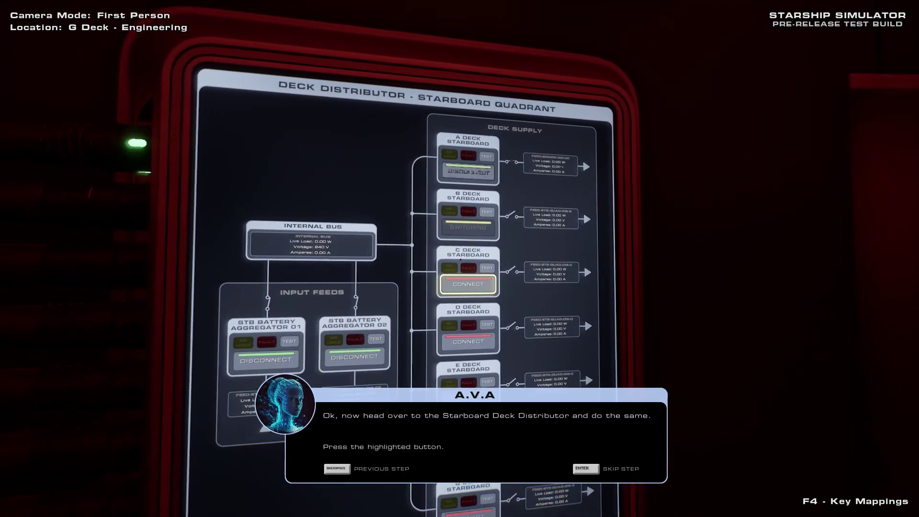
left_click(460, 260)
left_click(460, 260)
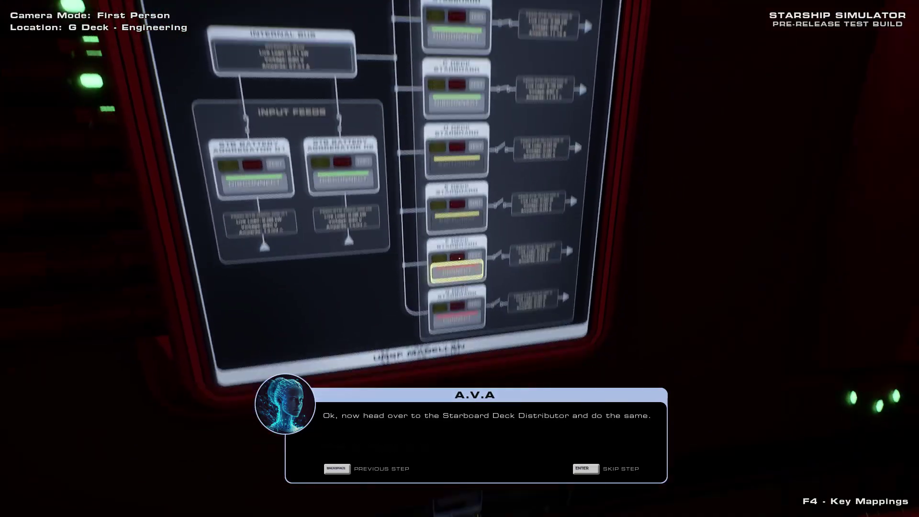
left_click(460, 260)
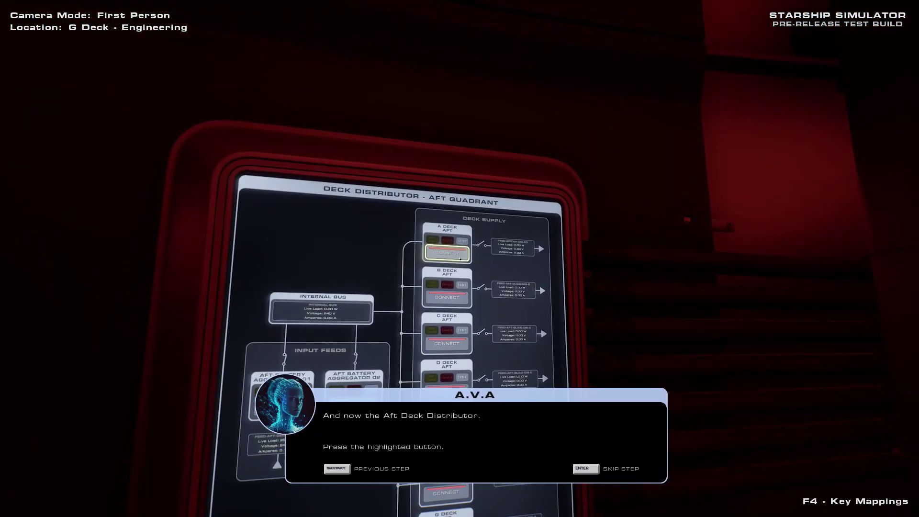
Step: Connect the A through G Deck output breakers on the Aft Deck Distributor
left_click(460, 259)
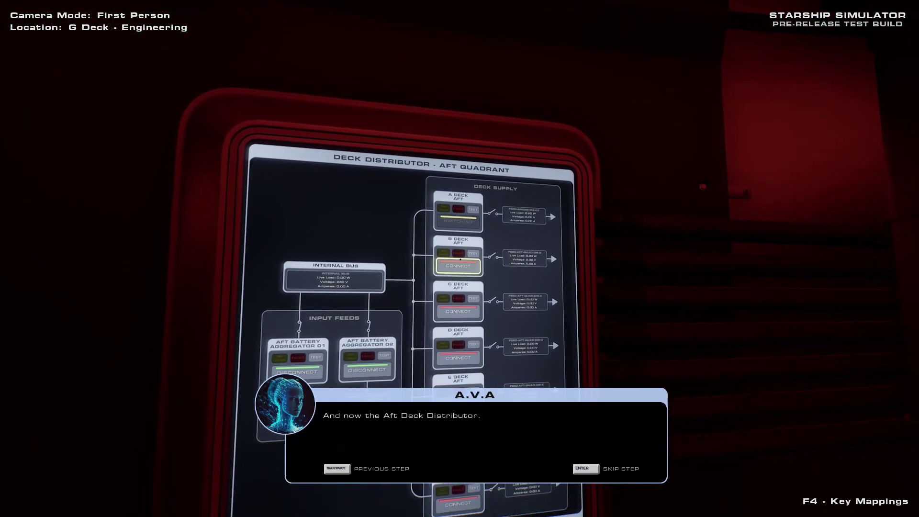
left_click(460, 260)
left_click(461, 259)
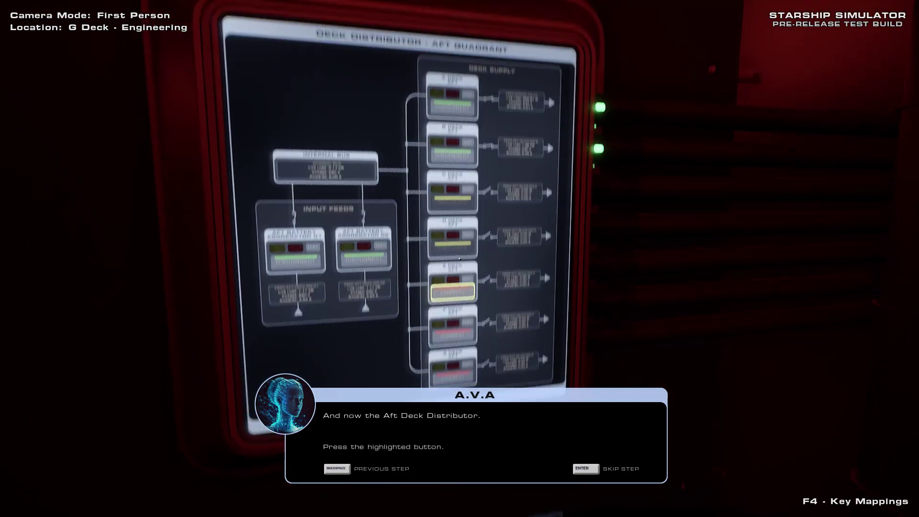
left_click(460, 260)
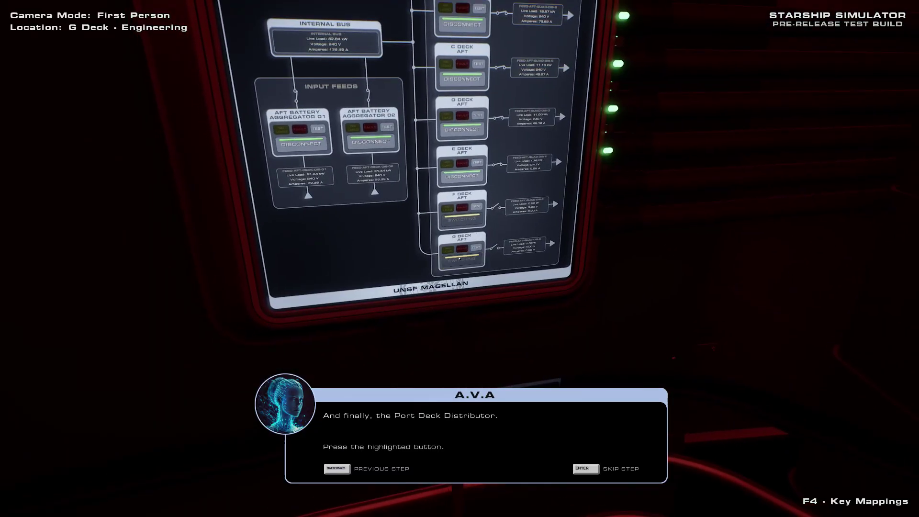
Step: Connect the remaining deck output breakers on the Port Deck Distributor
key("w")
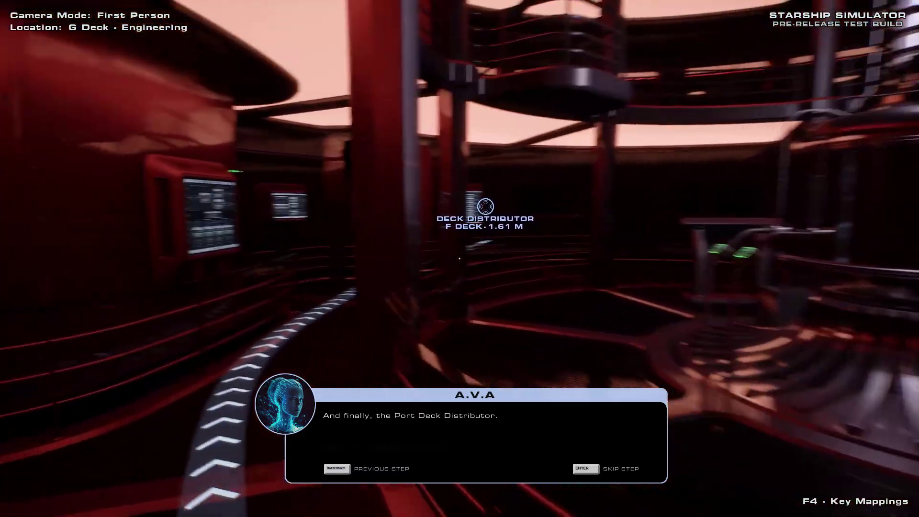
key("w")
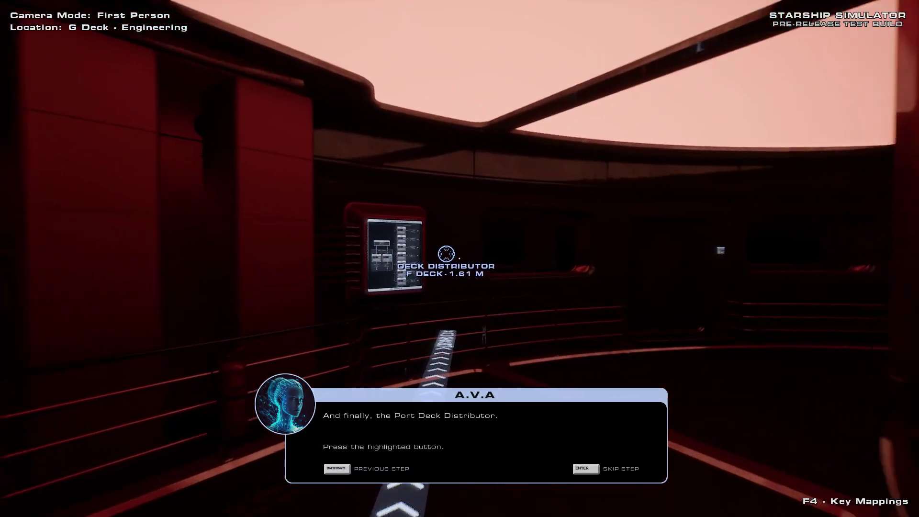
left_click(459, 257)
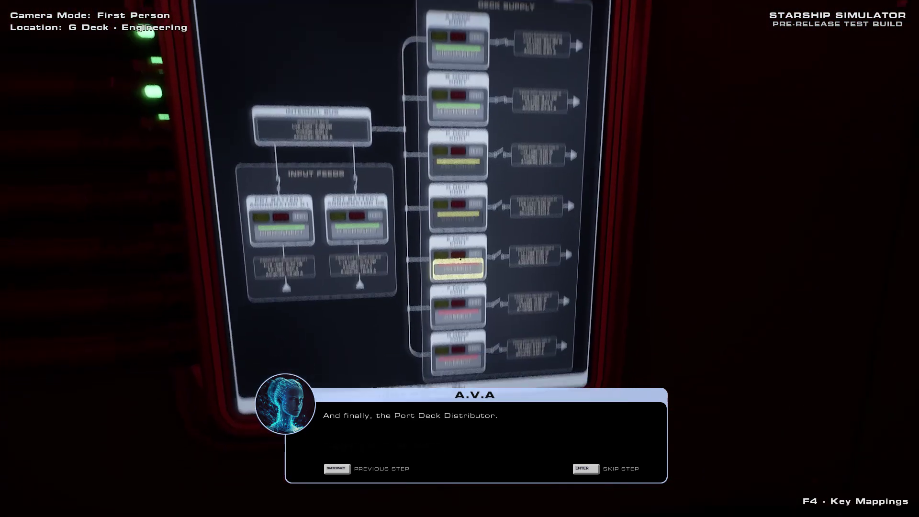
left_click(460, 258)
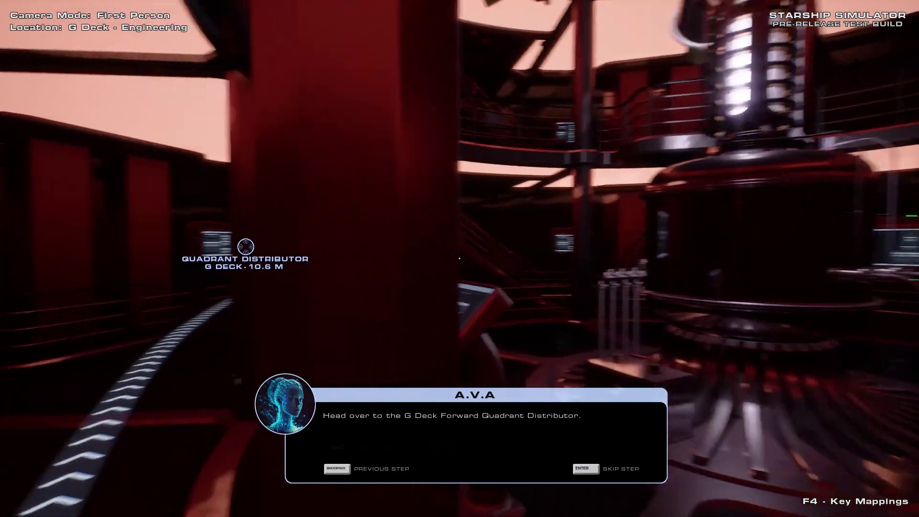
Step: Reach the Forward G Deck quadrant distributor and line up on its deck distributor feed breaker
key("w")
key("w")
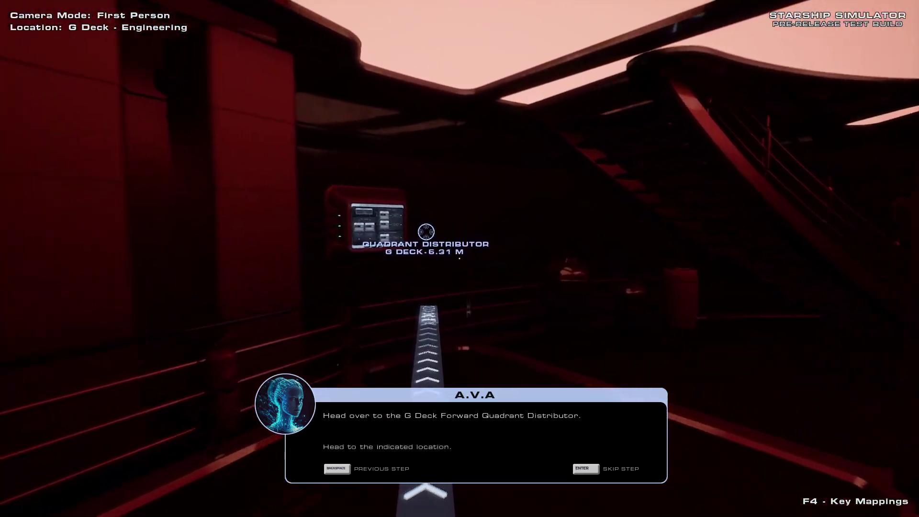
key("w")
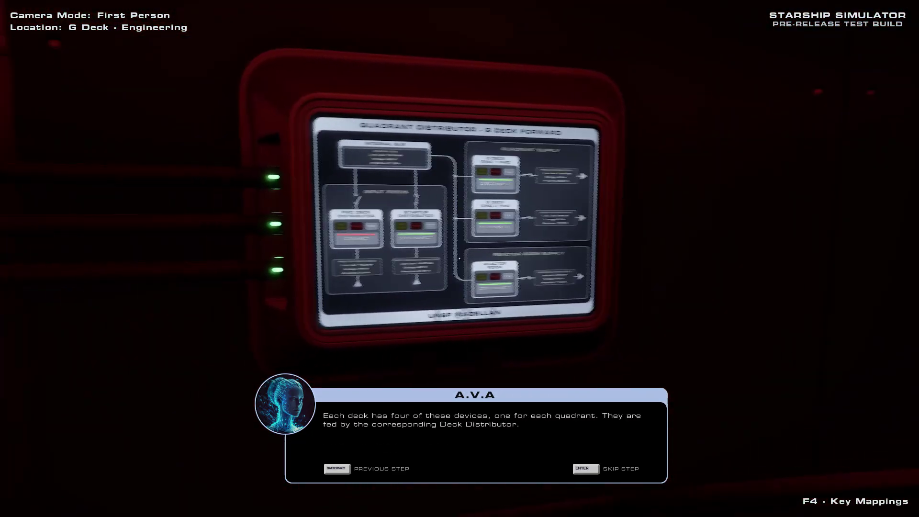
key("w")
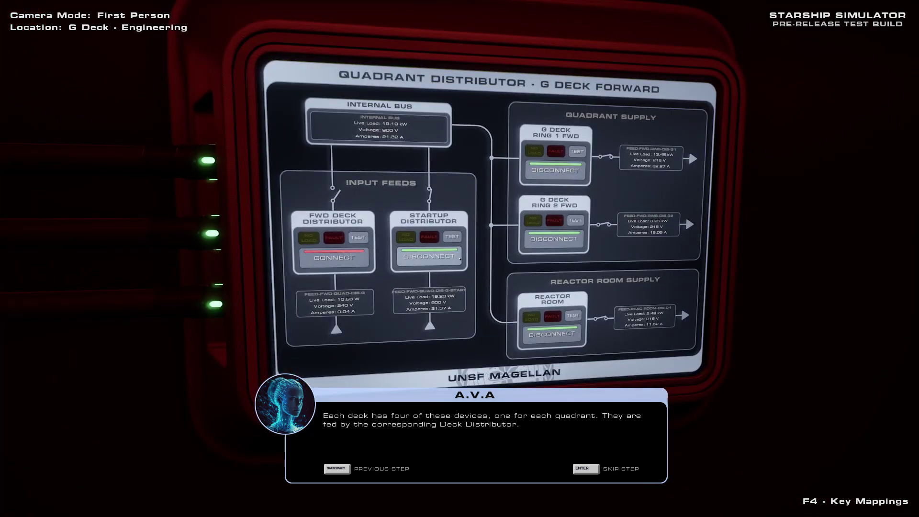
key("w")
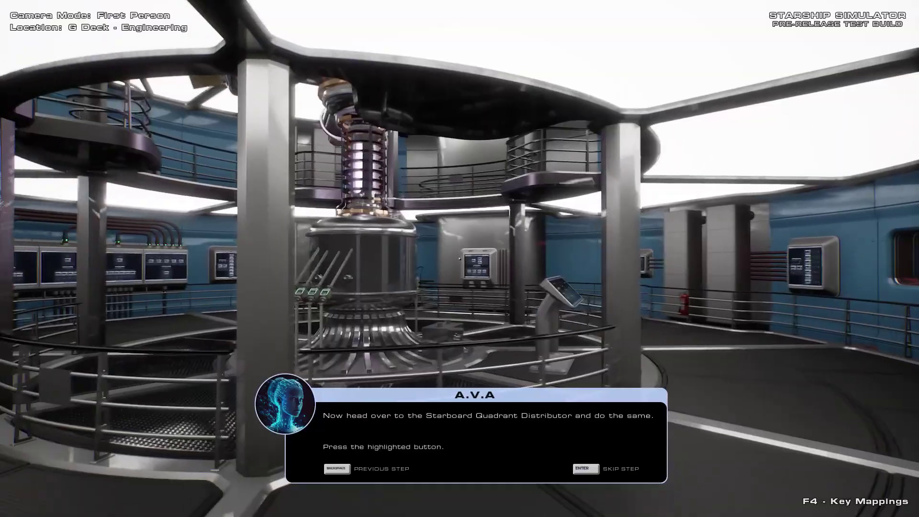
Step: Switch the Starboard quadrant distributor onto its deck distributor feed
key("w")
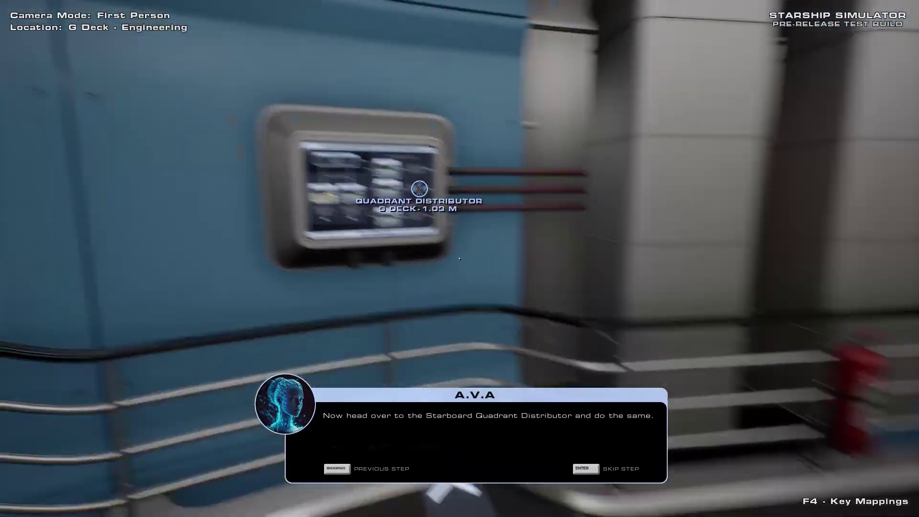
left_click(459, 259)
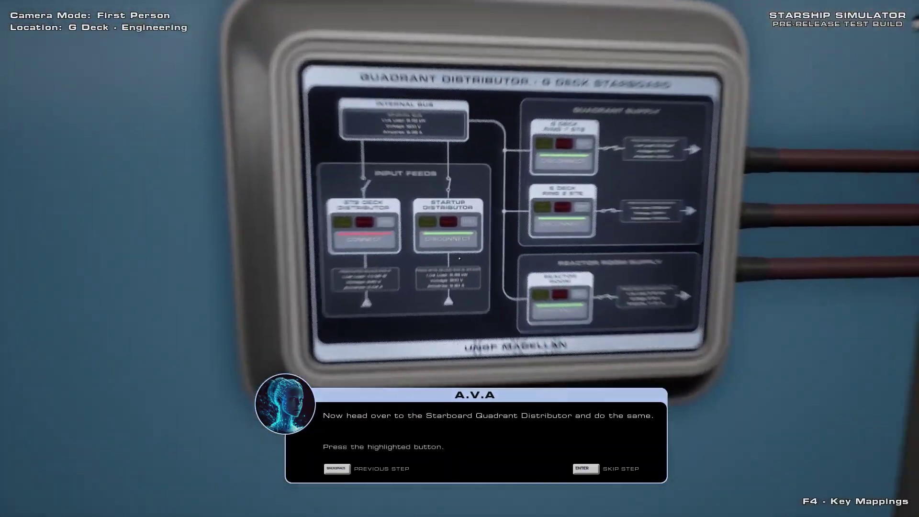
left_click(459, 258)
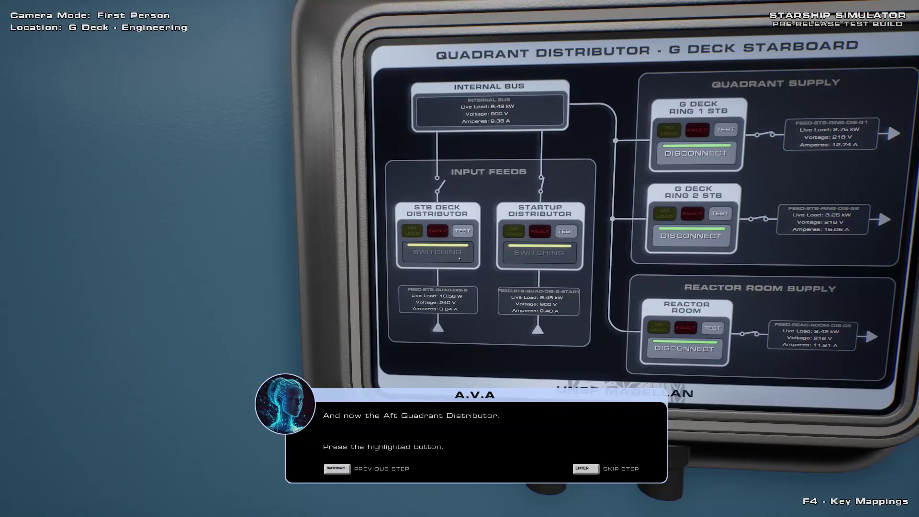
right_click(460, 258)
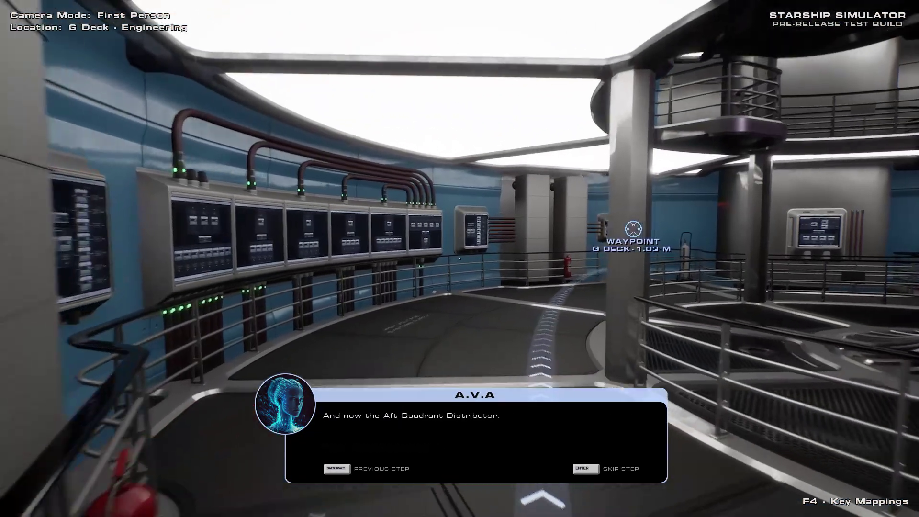
Step: Reach the Aft quadrant distributor's wall panel, then step back from it
key("w")
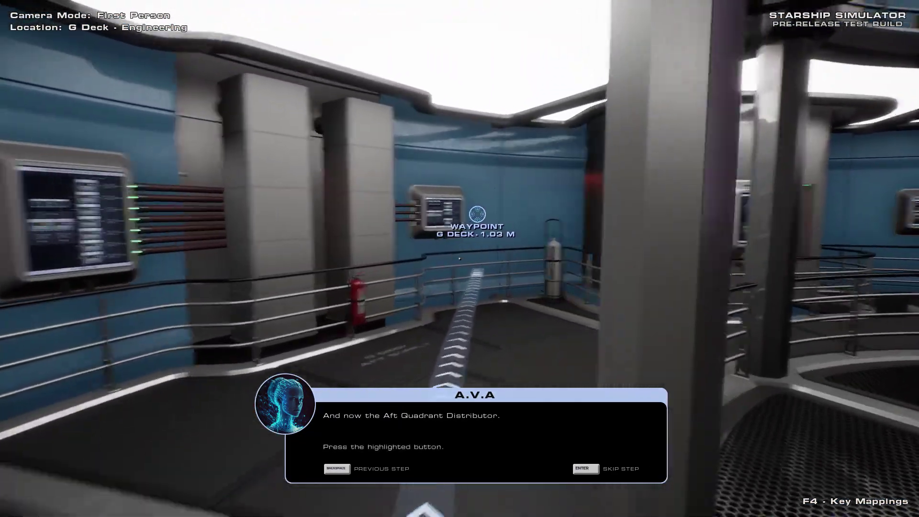
key("w")
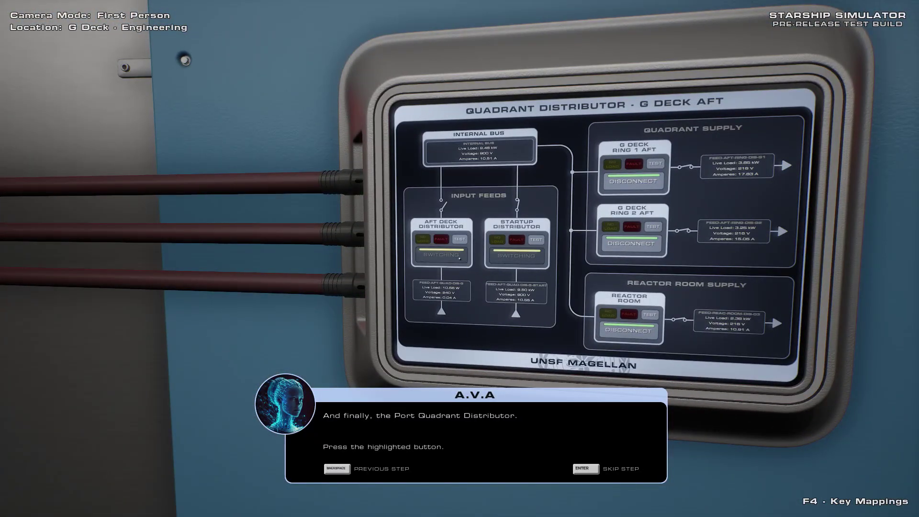
right_click(460, 259)
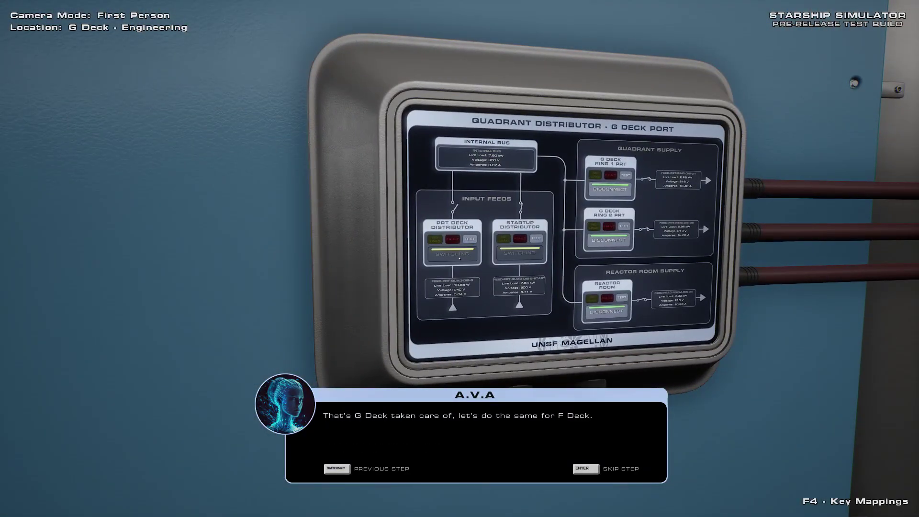
Step: Go up to F Deck and switch the Forward quadrant distributor to main battery feed
right_click(459, 258)
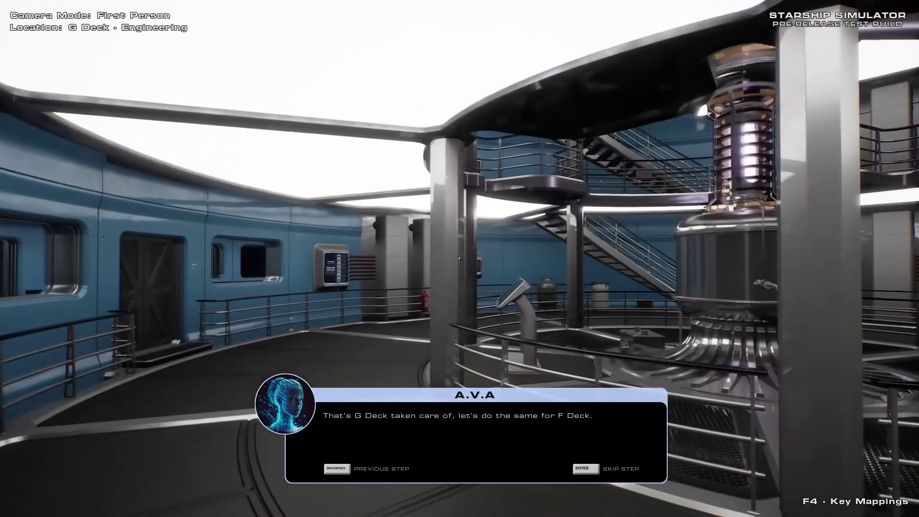
key("w")
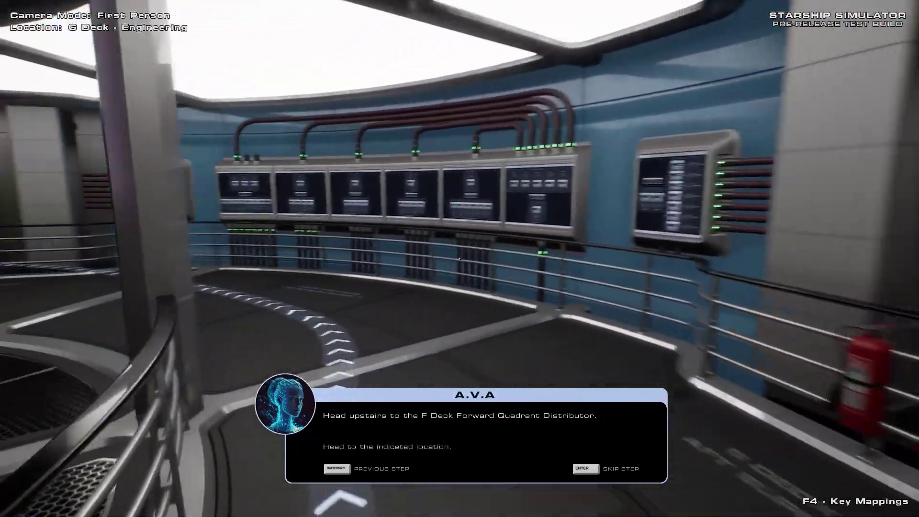
key("w")
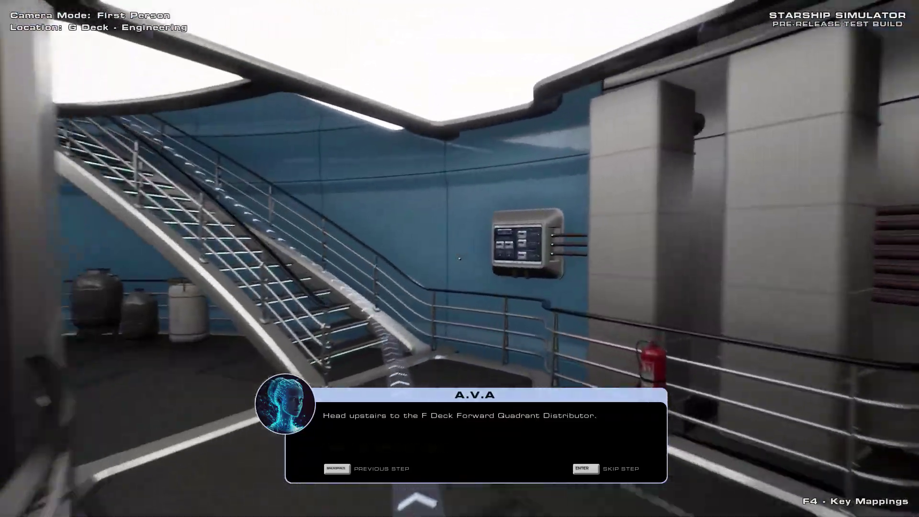
key("w")
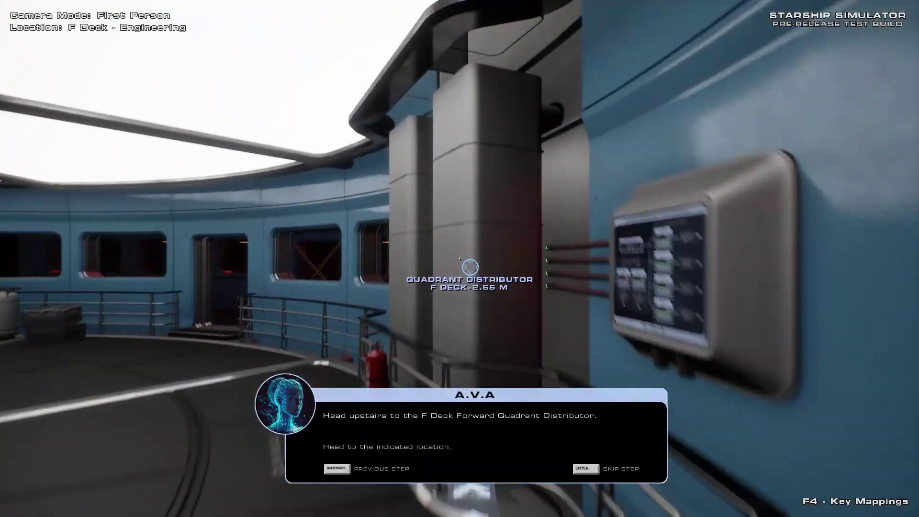
left_click(454, 254)
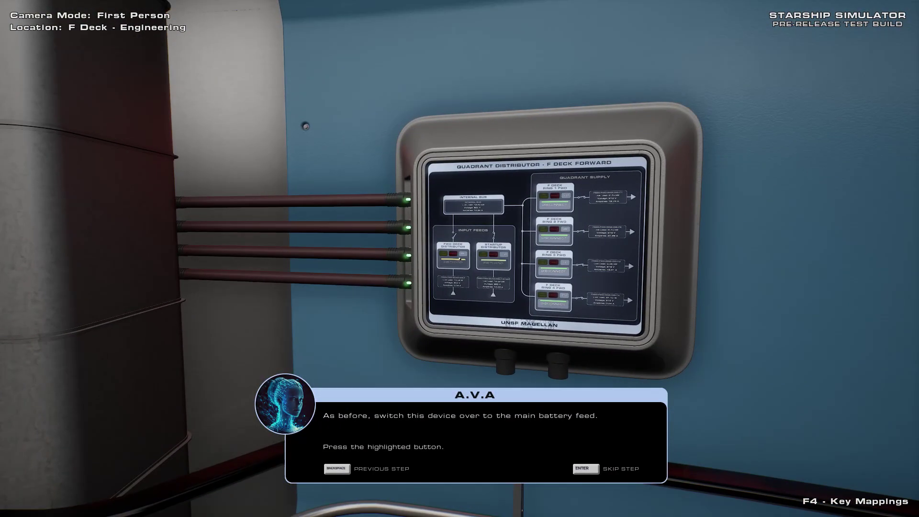
Step: Walk on to the Starboard and then the Aft quadrant distributors
key("w")
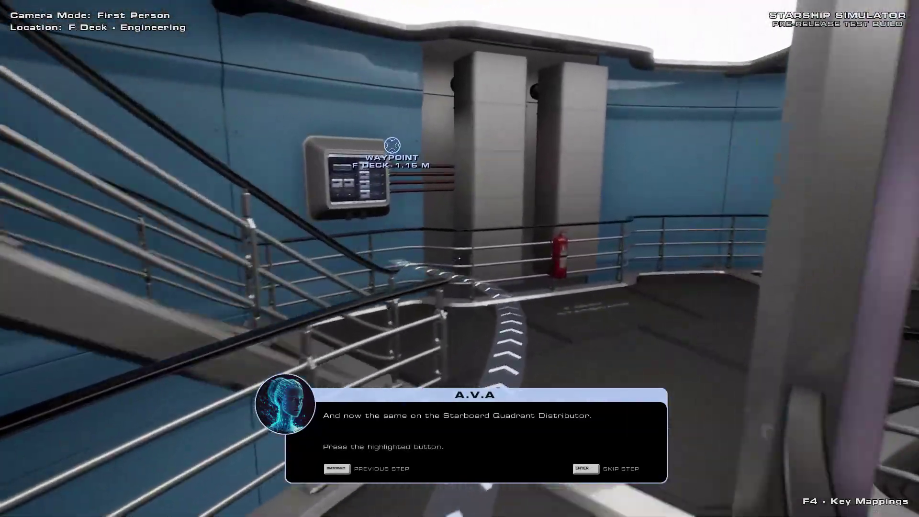
key("w")
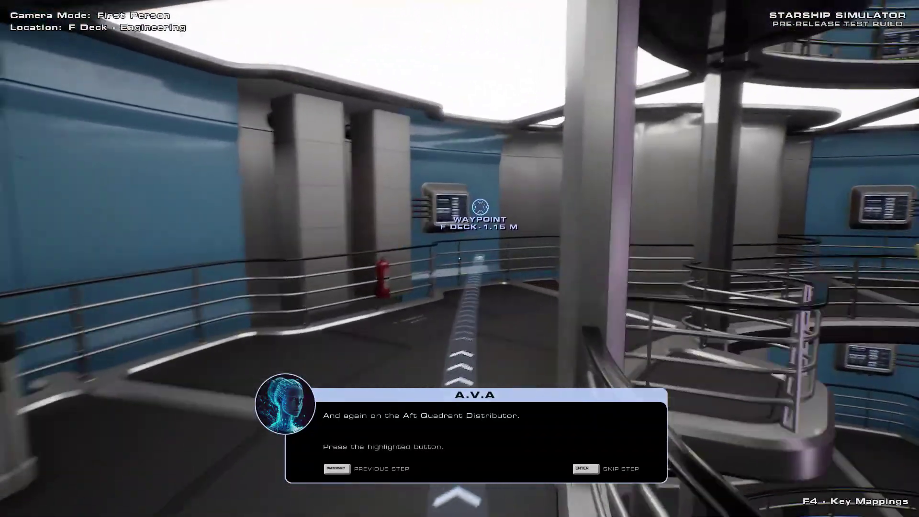
key("w")
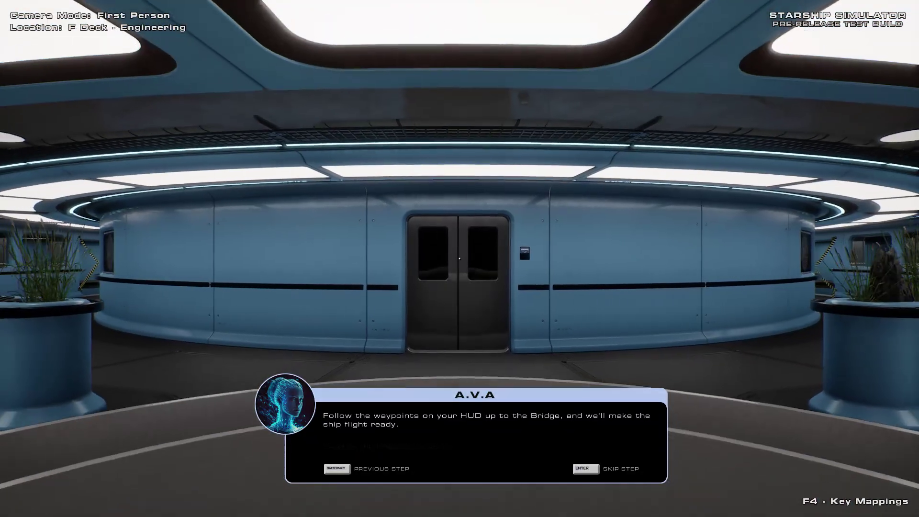
Step: Switch to third-person view and climb from F Deck to E Deck
key("v")
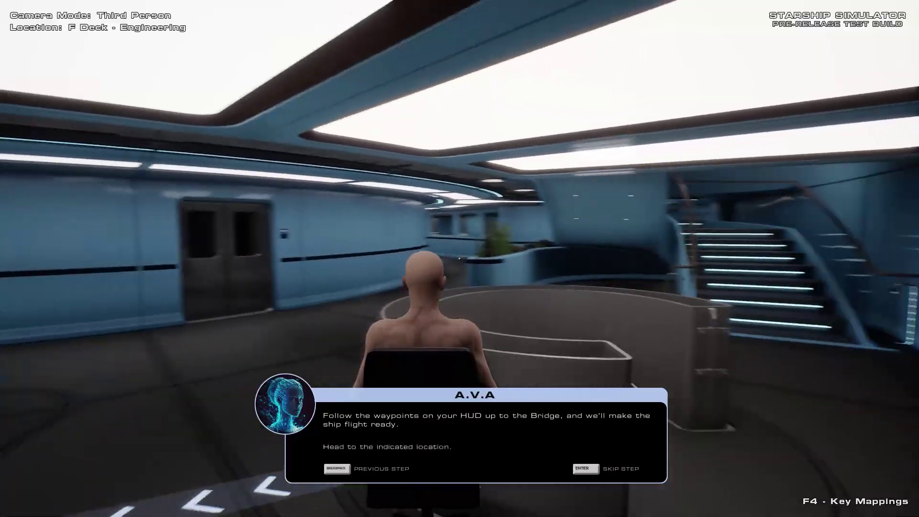
key("w")
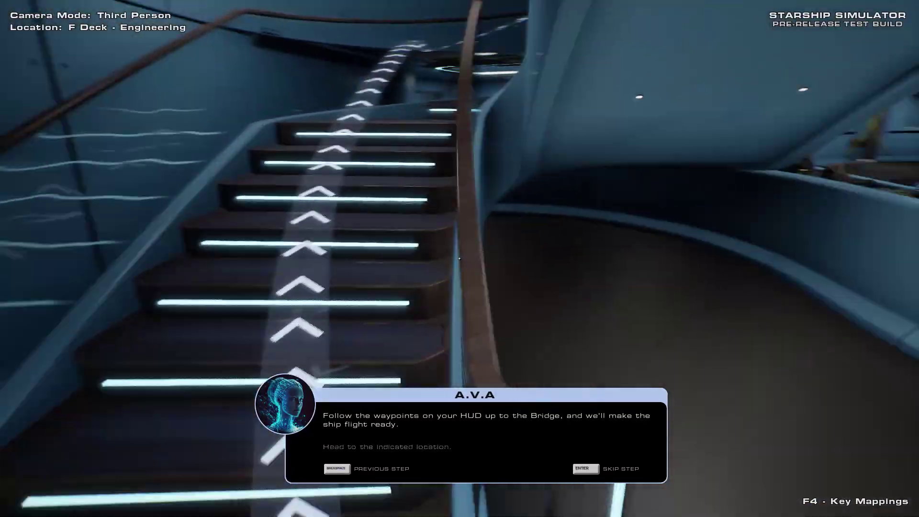
key("w")
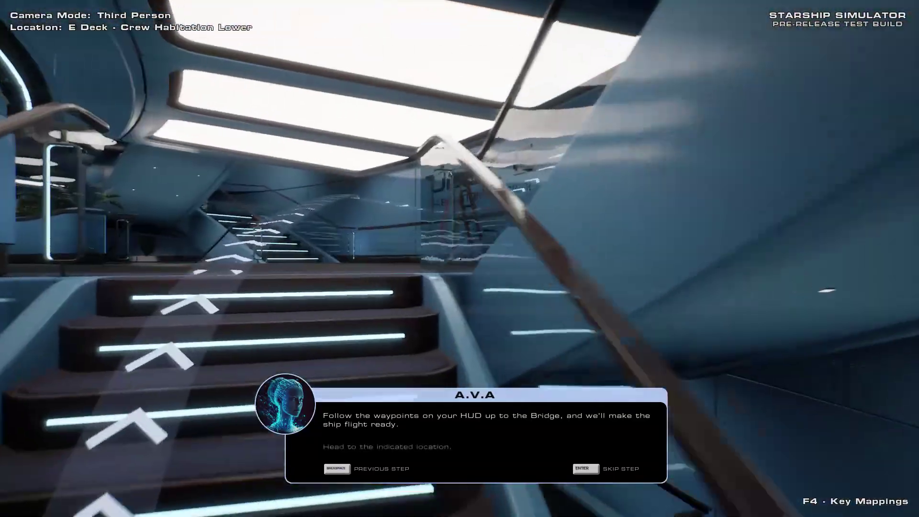
key("w")
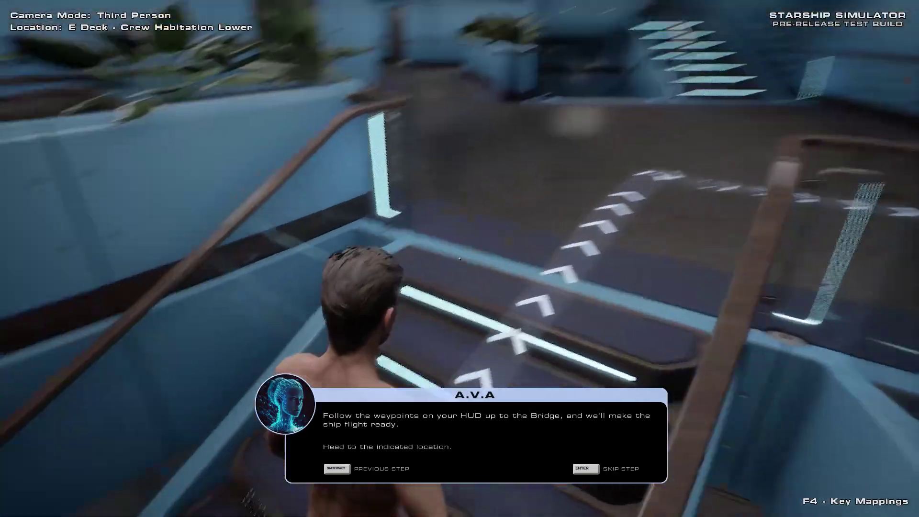
key("w")
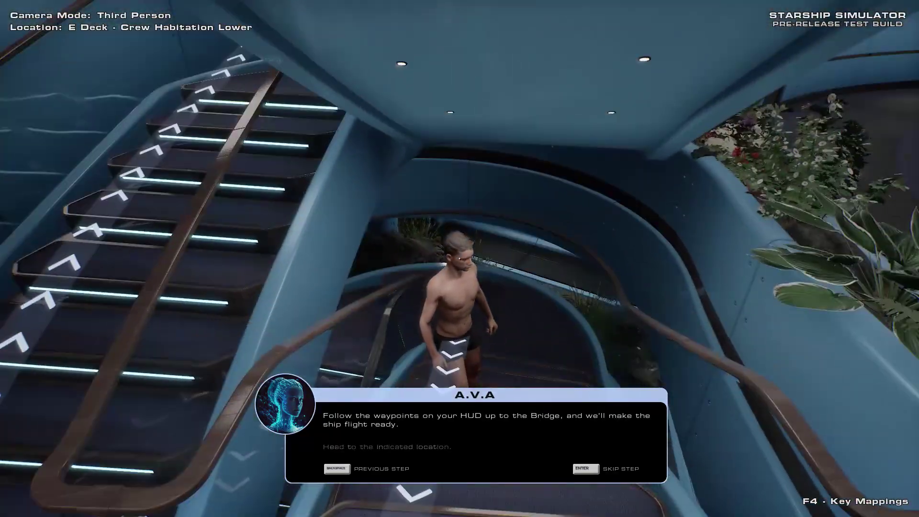
key("w")
key("v")
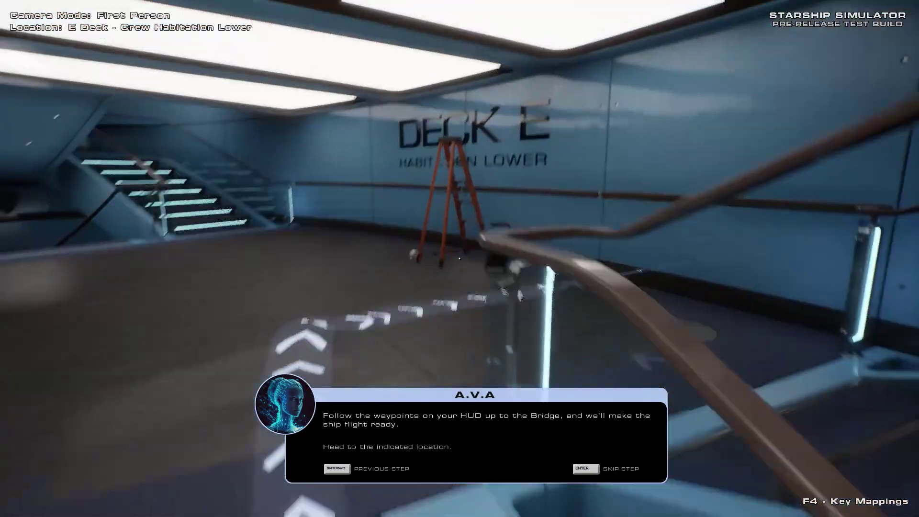
Step: Climb the stairwell through D Deck and C Deck Science Labs up to B Deck
key("w")
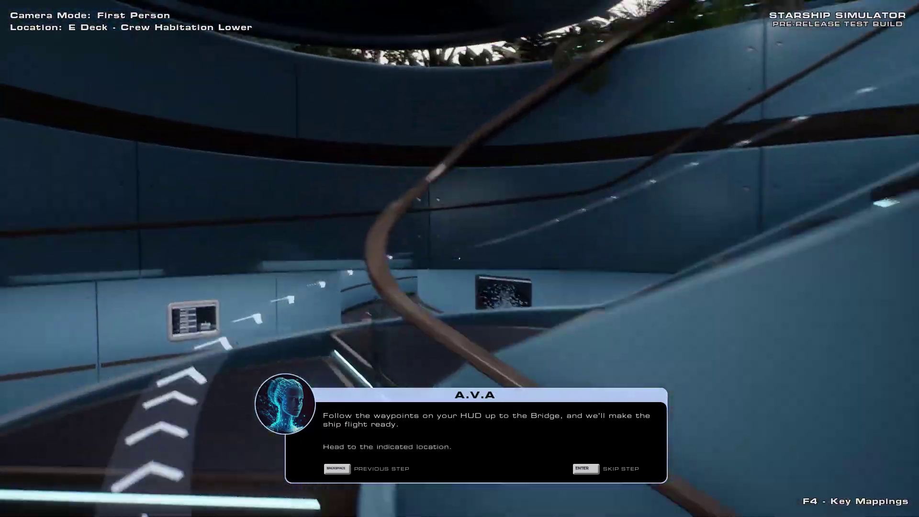
key("w")
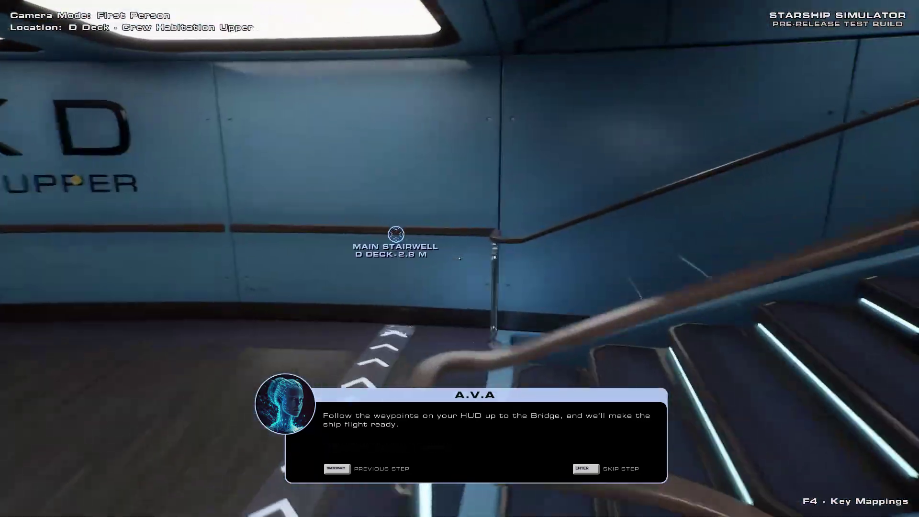
key("w")
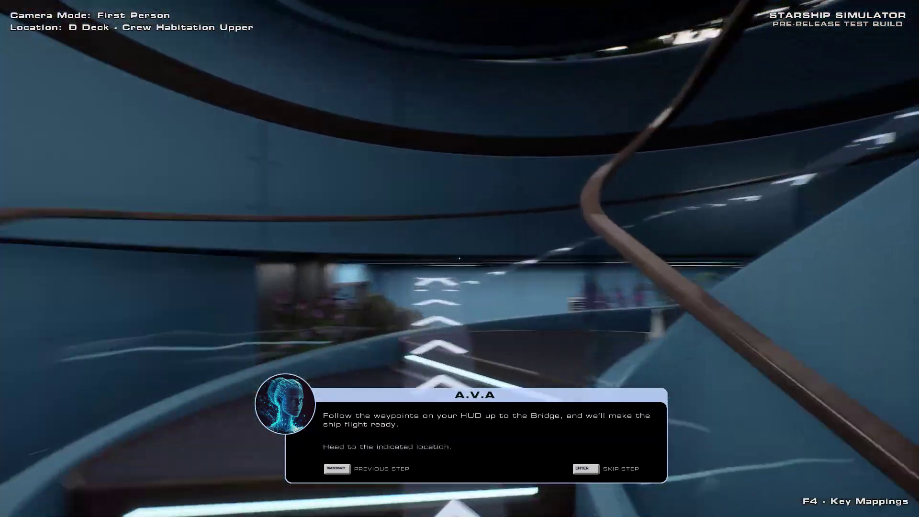
key("w")
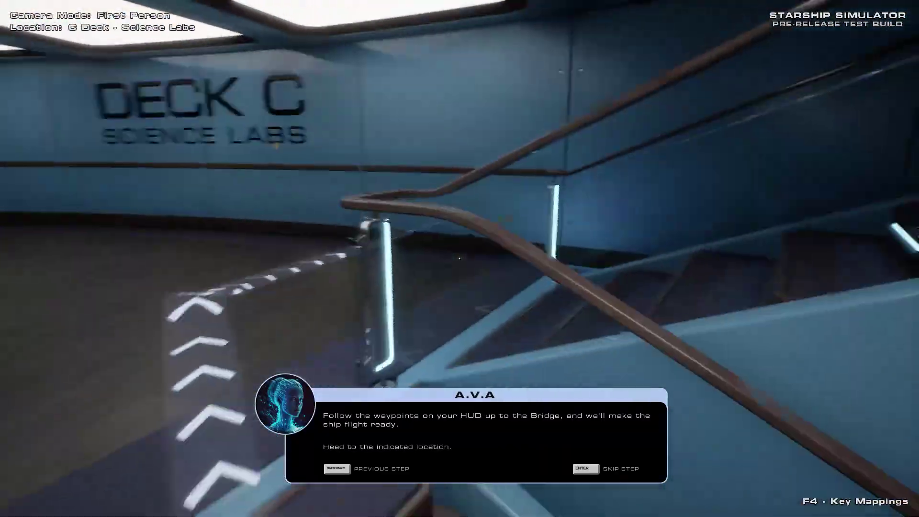
key("w")
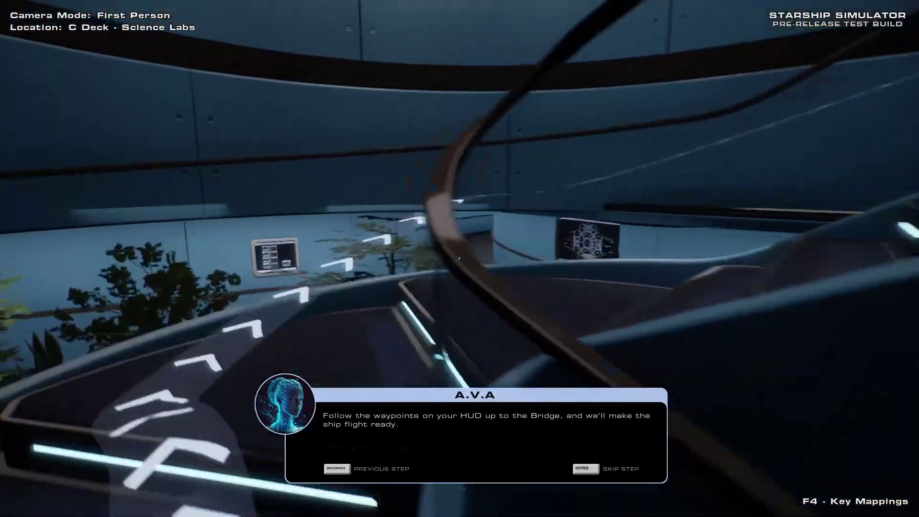
Step: Cross B Deck, climb the spiral staircase to A Deck, and enter the bridge corridor
key("w")
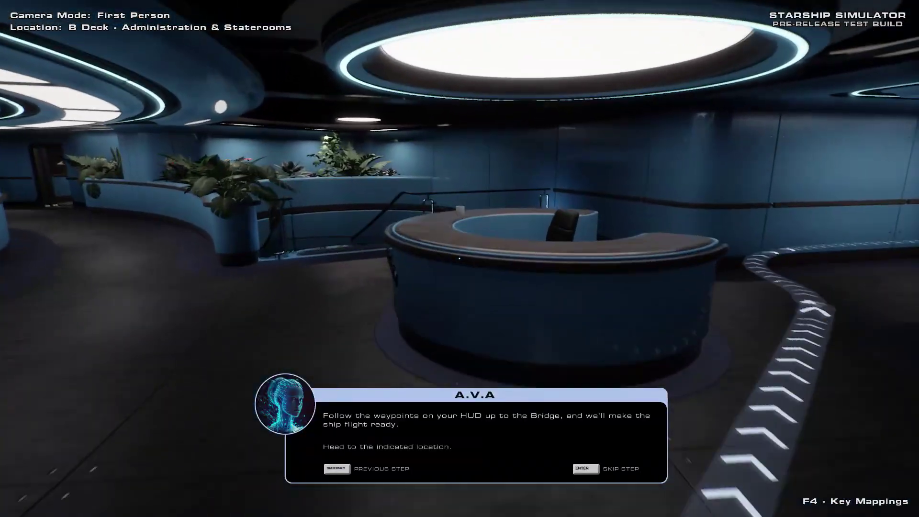
key("w")
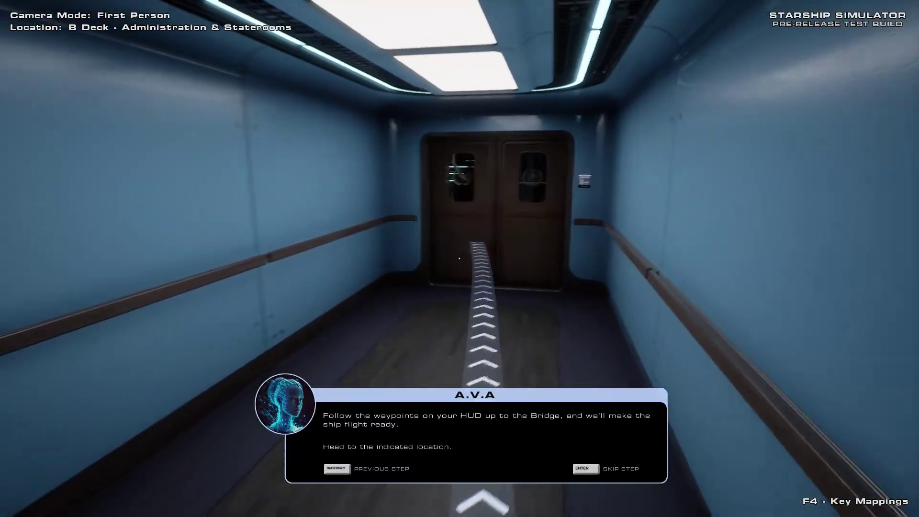
key("w")
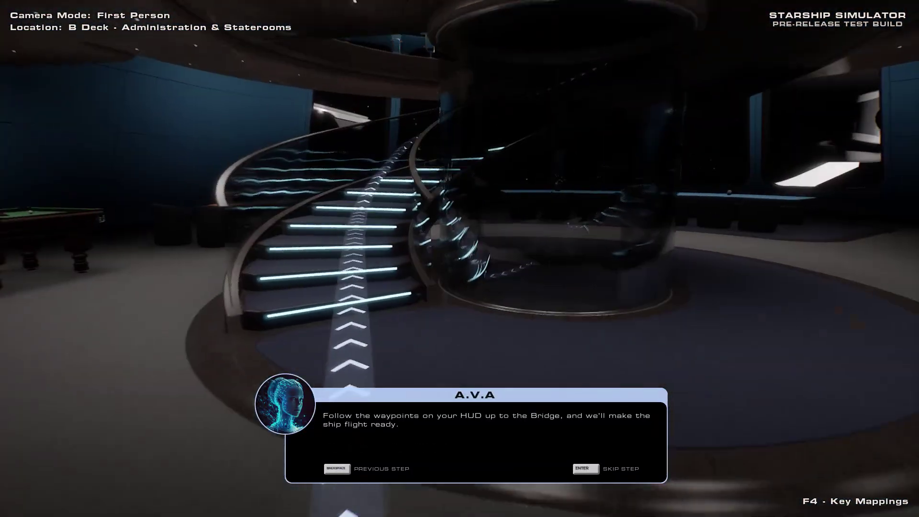
key("w")
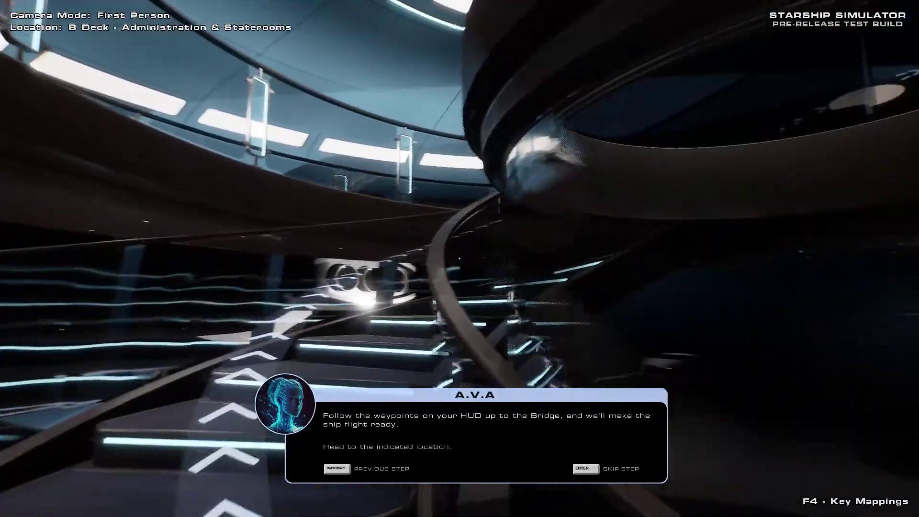
key("w")
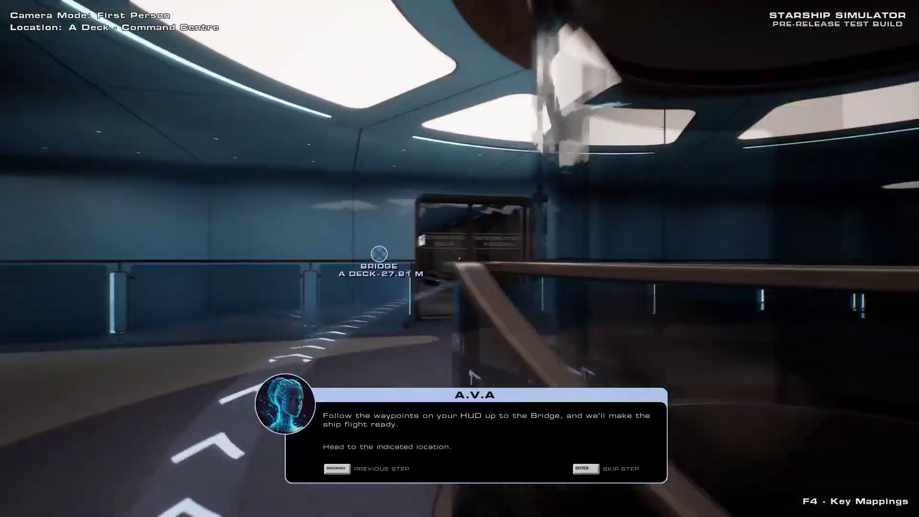
key("w")
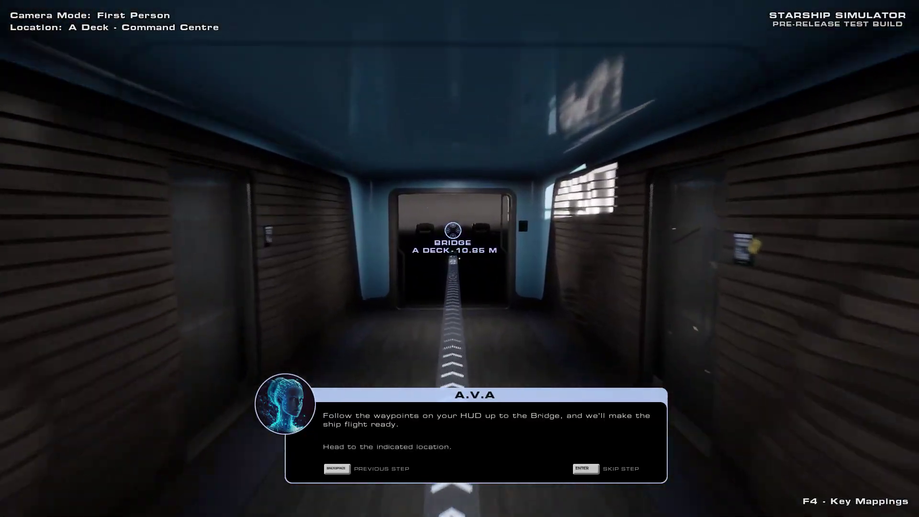
key("w")
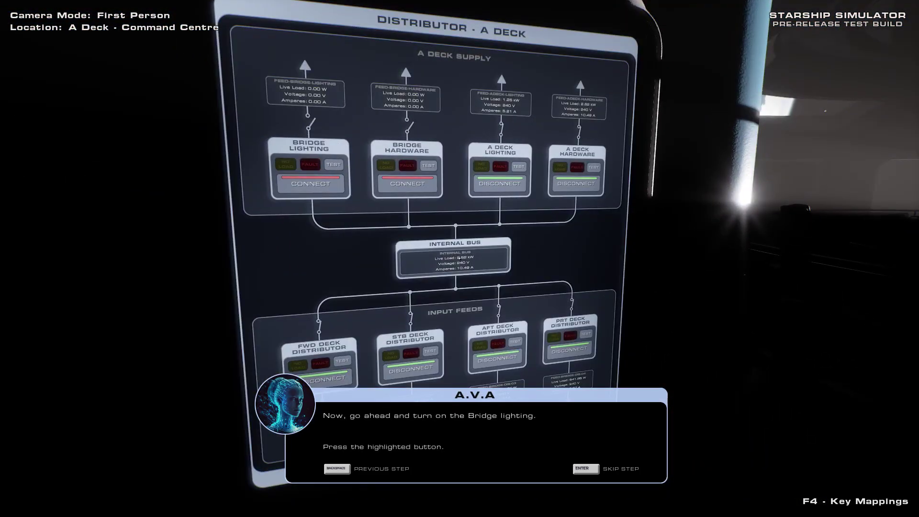
Step: Connect the Bridge Lighting breaker on the A Deck distributor panel
left_click(460, 259)
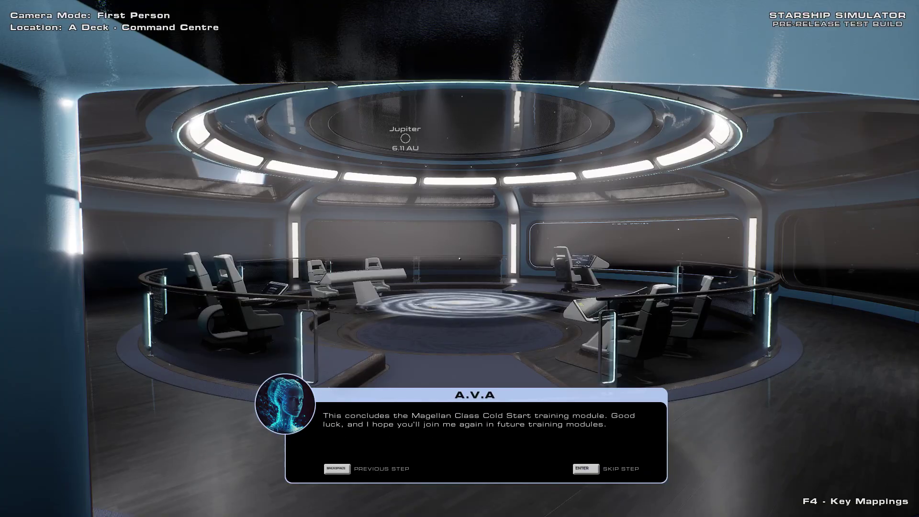
Step: Walk past the galaxy hologram to the helm chair at the Helm Station
key("w")
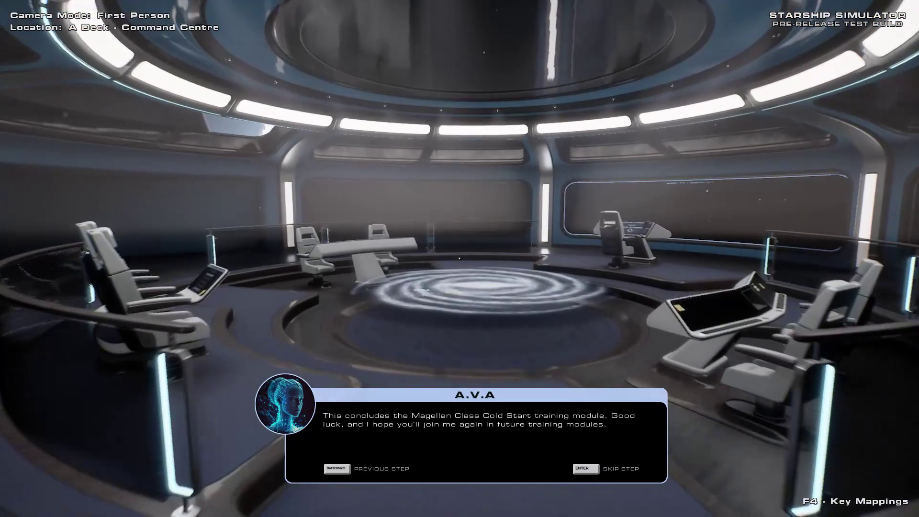
key("w")
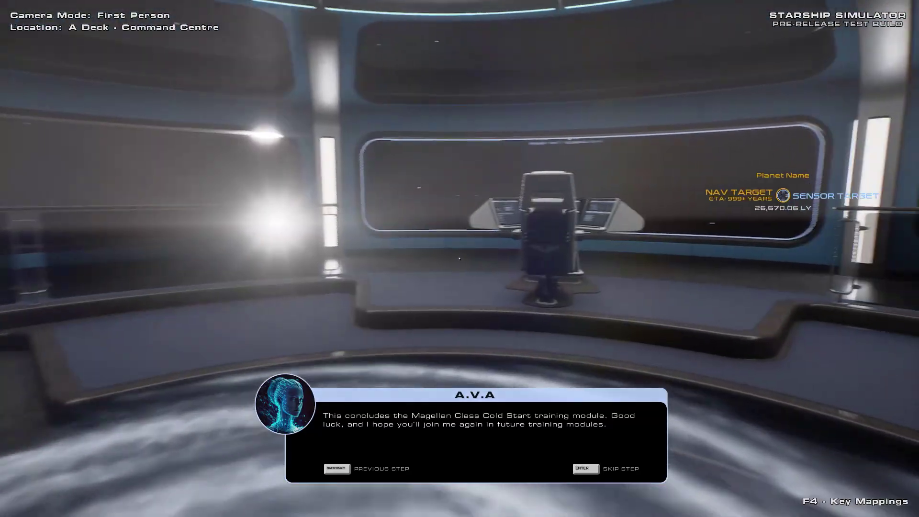
key("w")
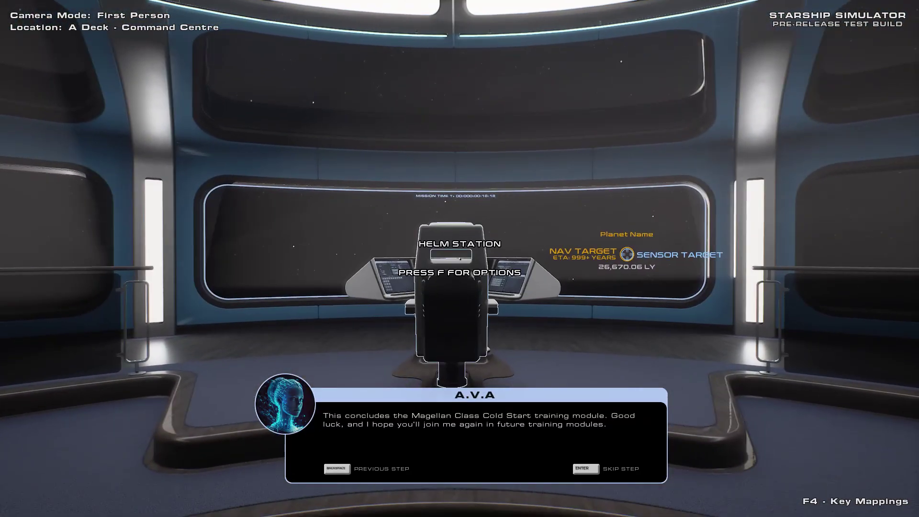